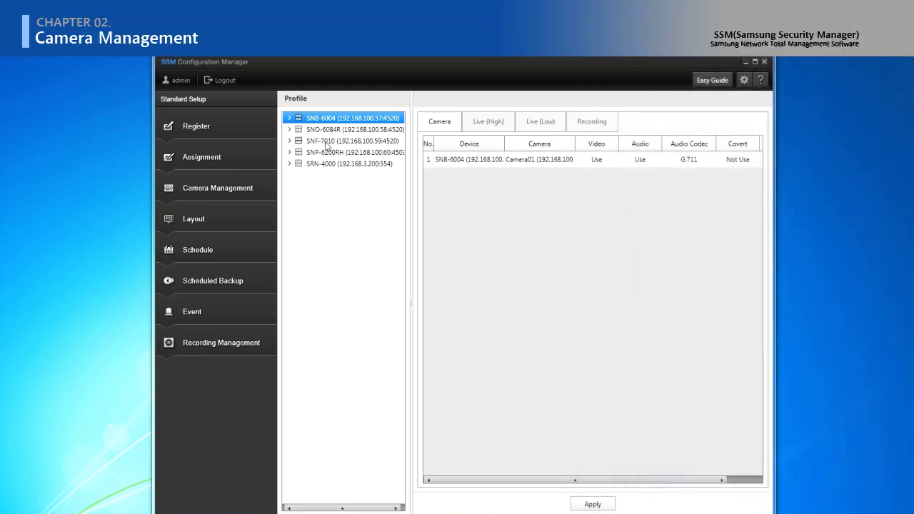
- Open the camera profile settings and set Video to Use for the SNB-6004 camera
left_click(232, 187)
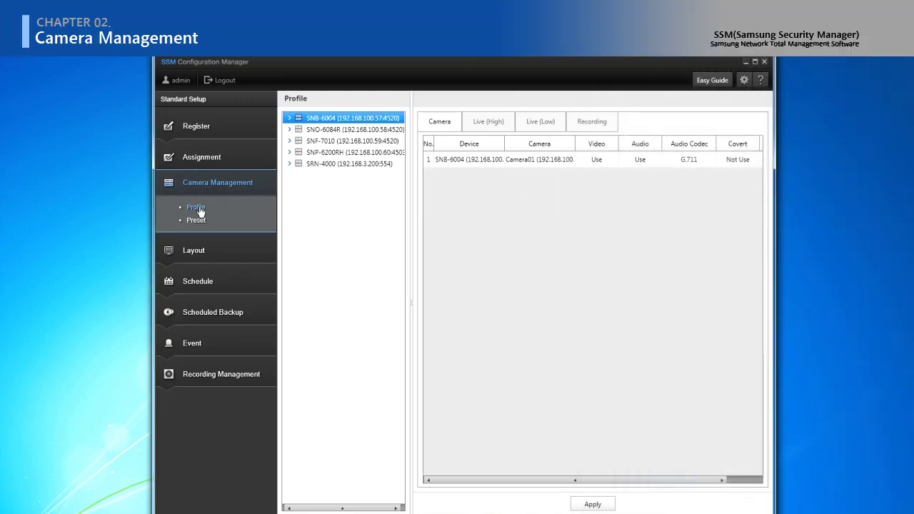
left_click(201, 212)
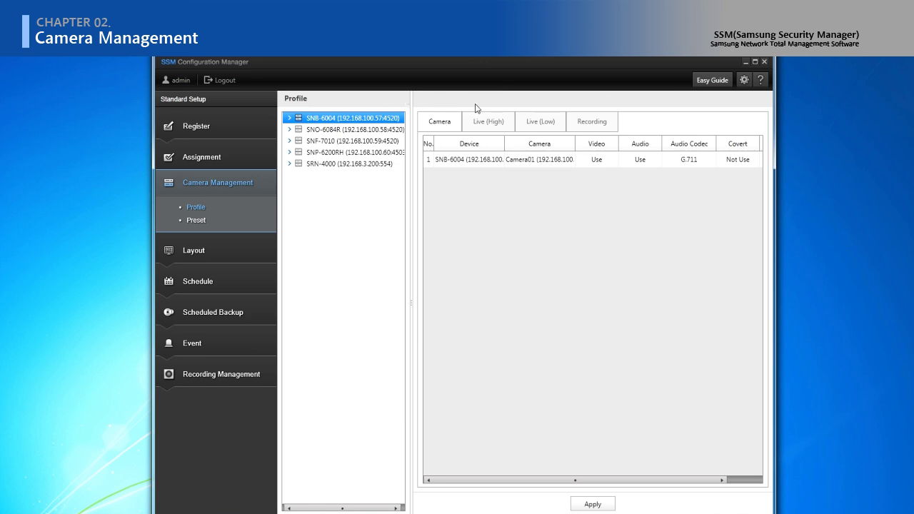
left_click(592, 160)
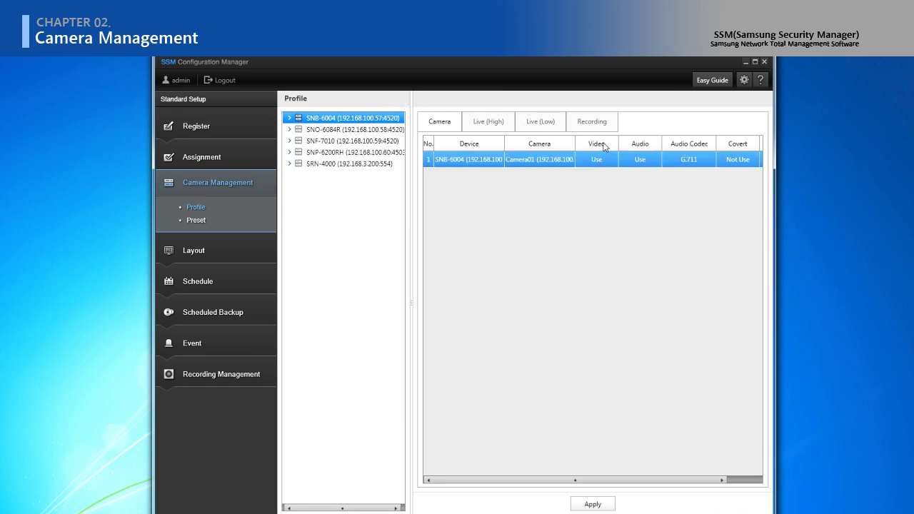
left_click(604, 145)
left_click(498, 283)
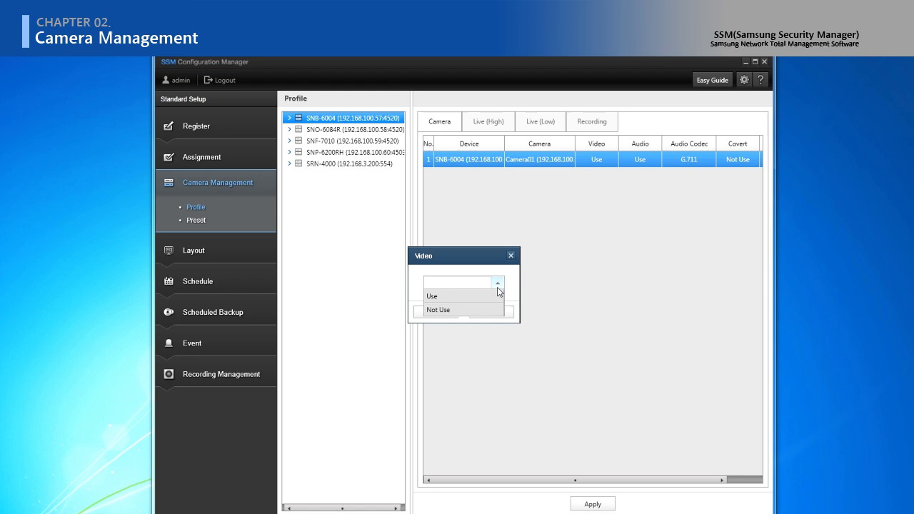
left_click(493, 299)
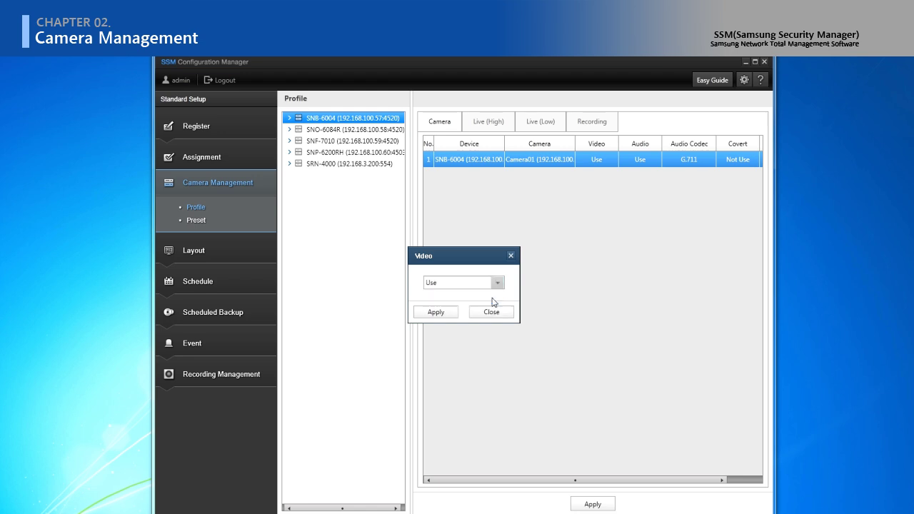
left_click(440, 315)
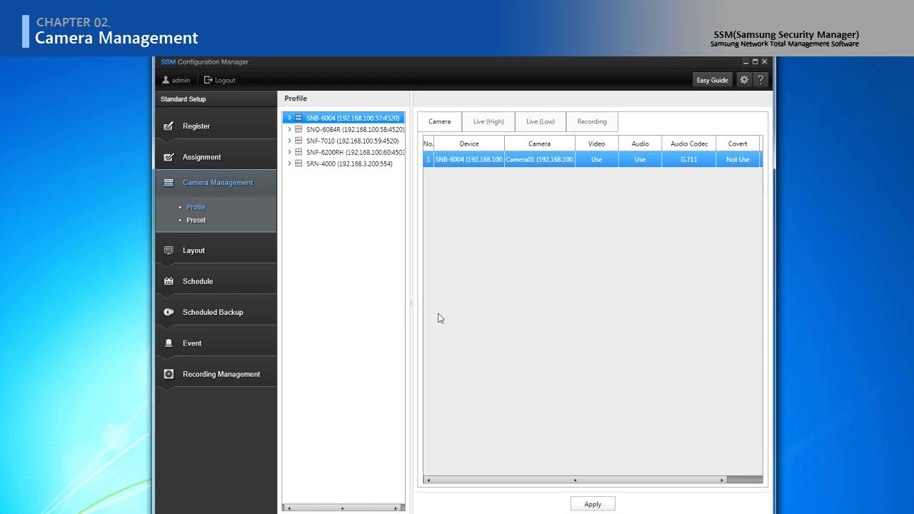
- Set the SNB-6004 camera's low-profile live video source to 03 and apply the change
left_click(490, 129)
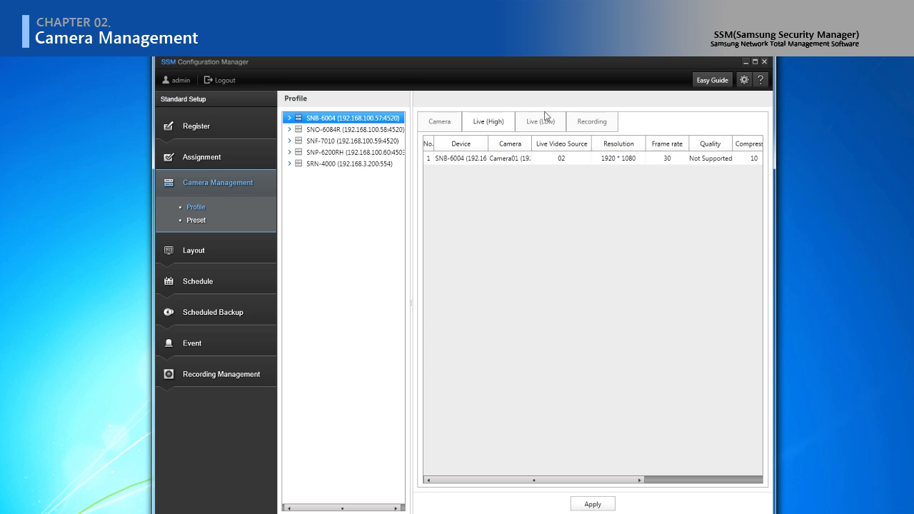
left_click(571, 164)
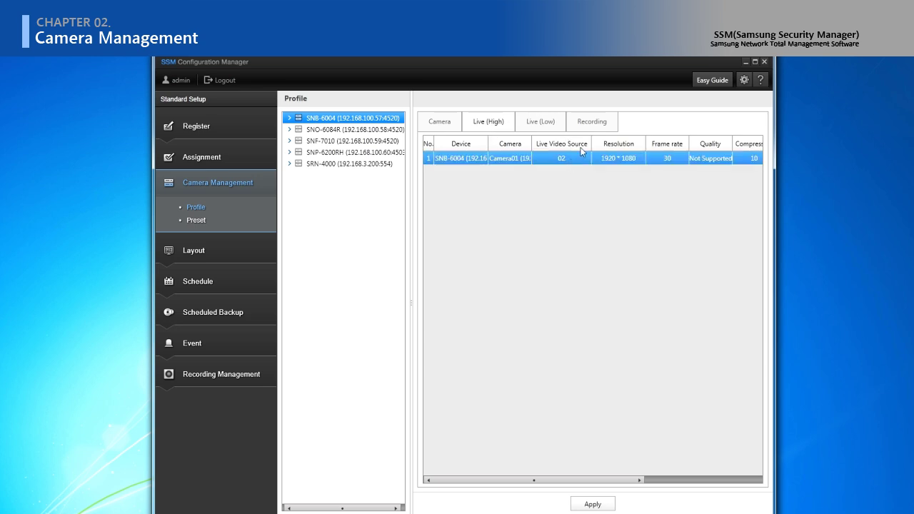
left_click(547, 121)
left_click(576, 158)
left_click(577, 158)
left_click(576, 158)
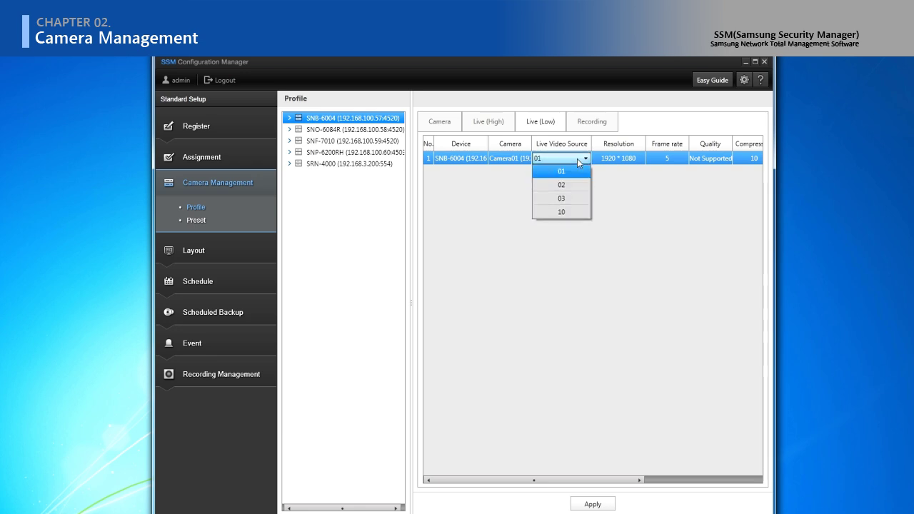
left_click(578, 198)
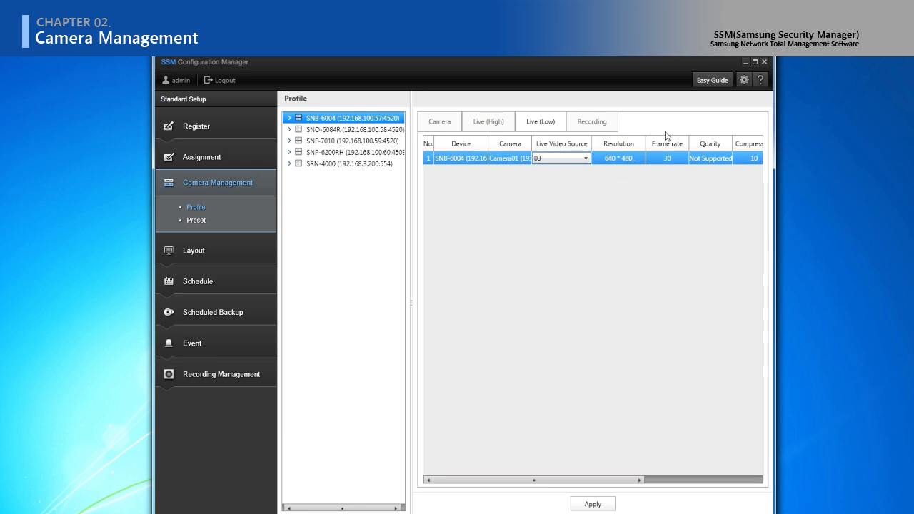
left_click(593, 504)
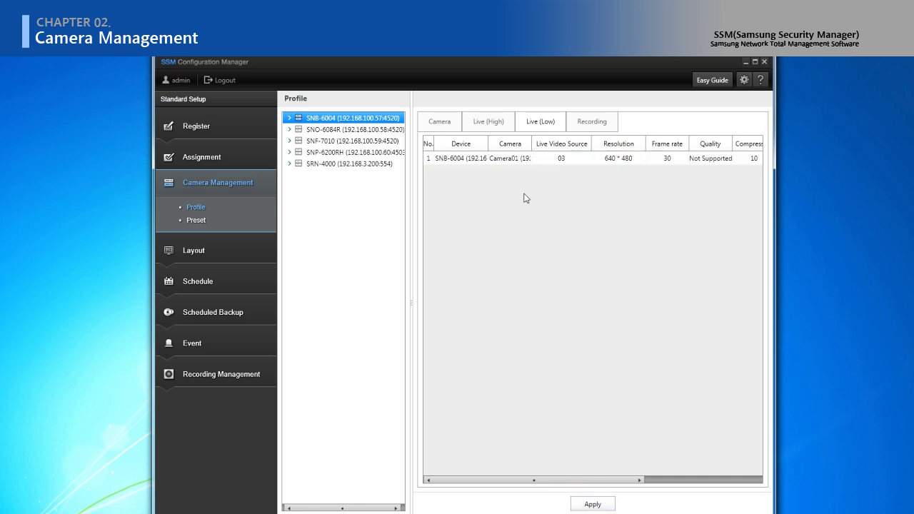
- Set the SNO-6084R camera's low-profile live video source to 03 and apply the change
key("Down")
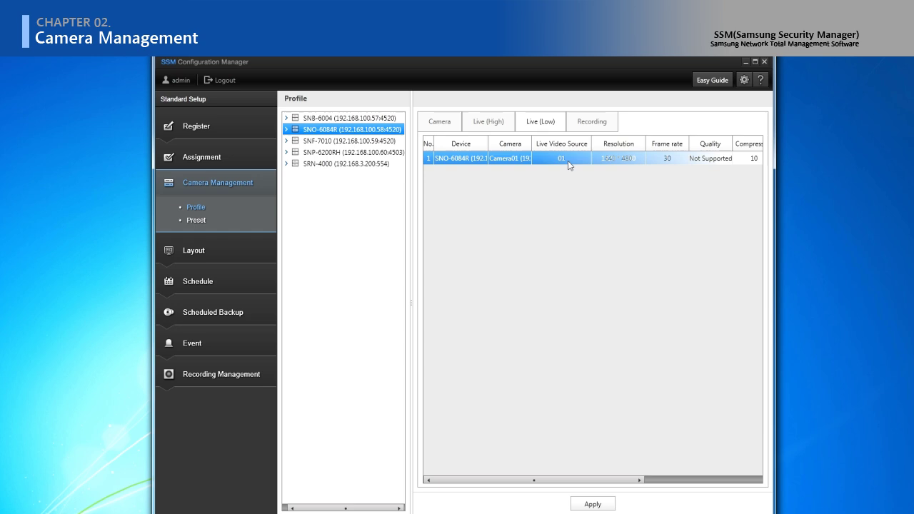
left_click(567, 161)
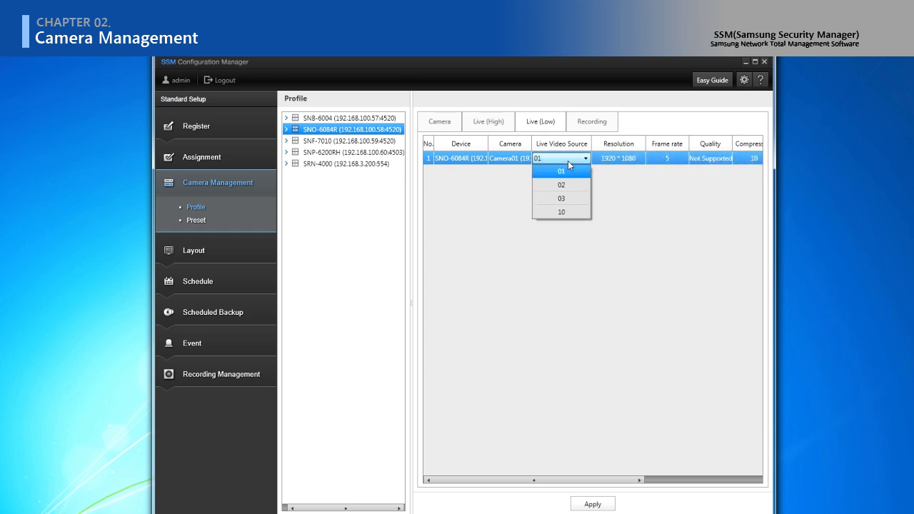
left_click(563, 198)
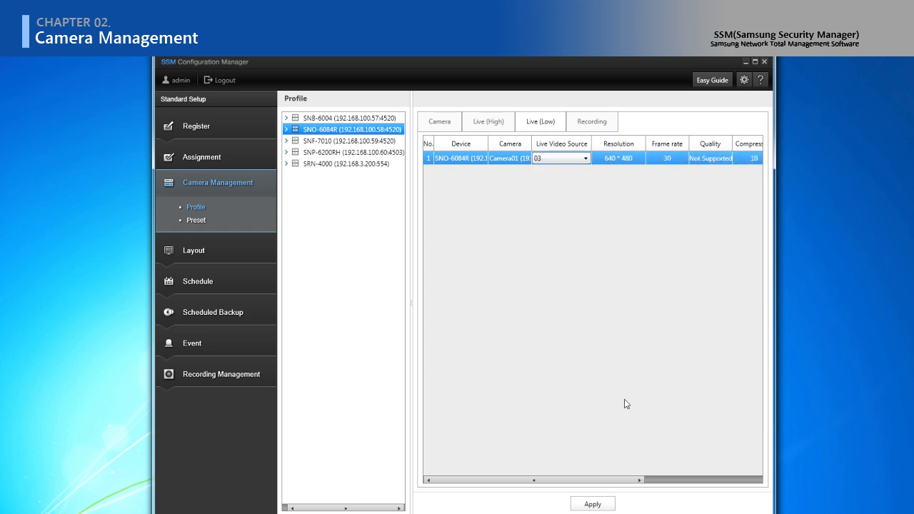
left_click(592, 504)
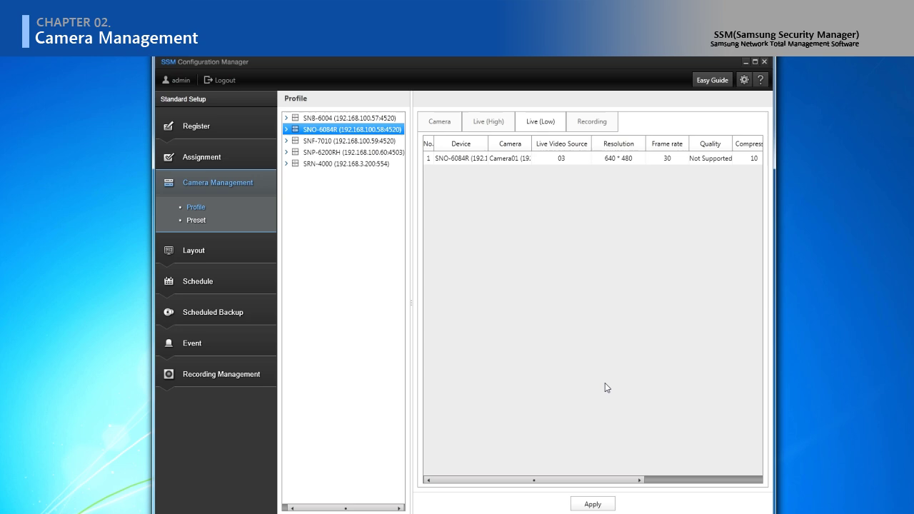
- Set the SNF-7010 camera's low-profile live video source to 03 and apply the change
left_click(371, 144)
left_click(560, 160)
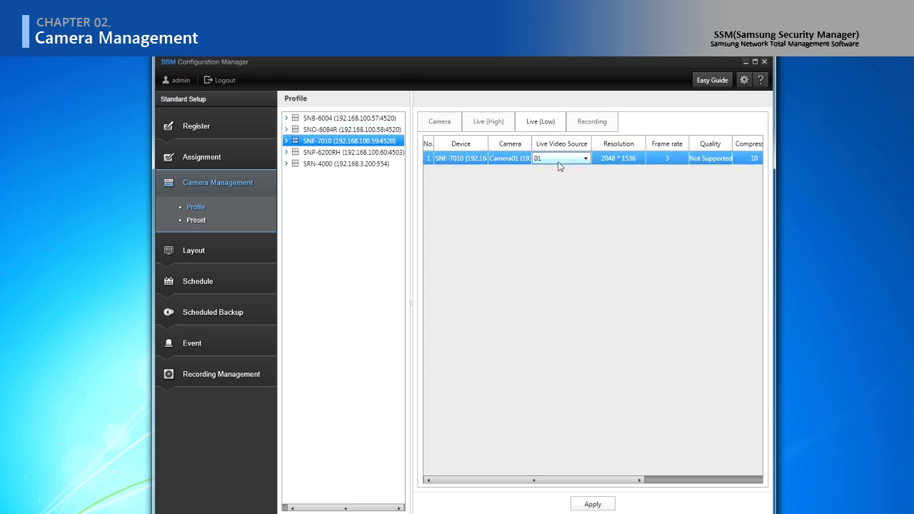
left_click(560, 160)
left_click(560, 198)
left_click(604, 504)
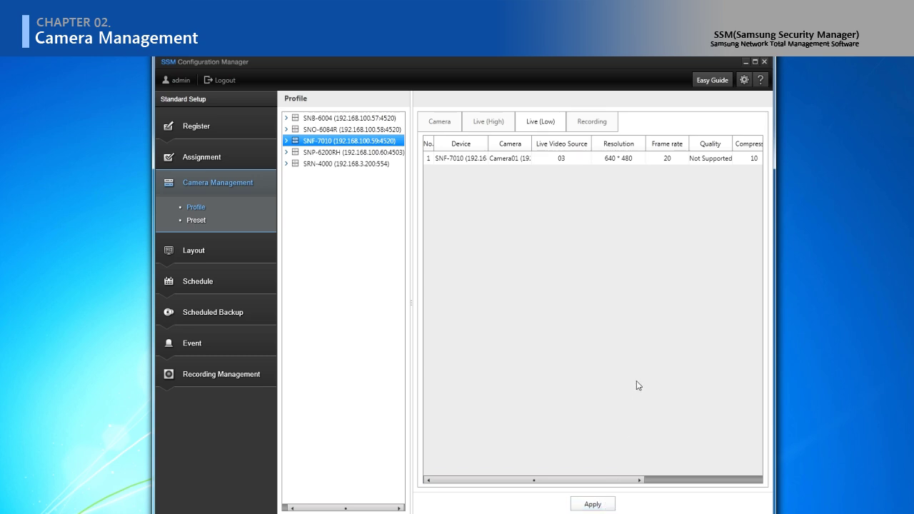
- Open the preset settings for Camera01 of the SNP-6200RH in Demo Room and save its view as preset 1 named zoom1
left_click(207, 223)
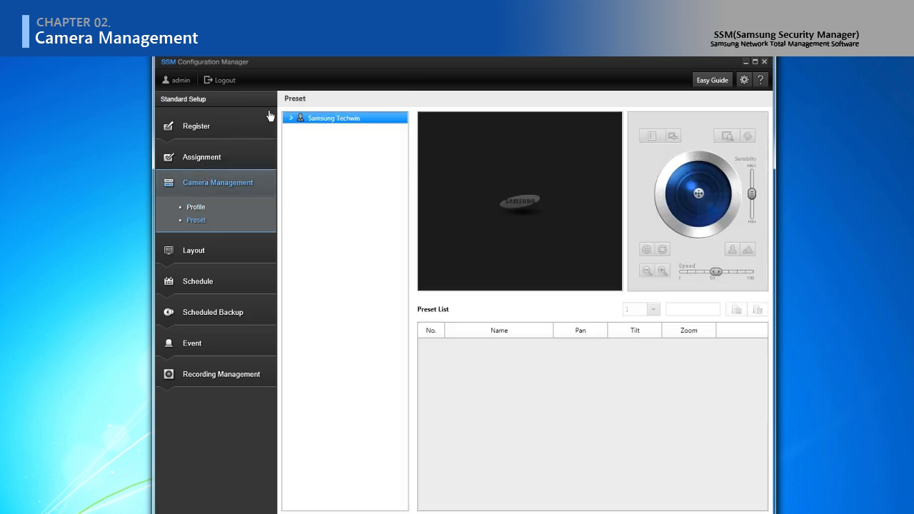
left_click(294, 117)
left_click(298, 130)
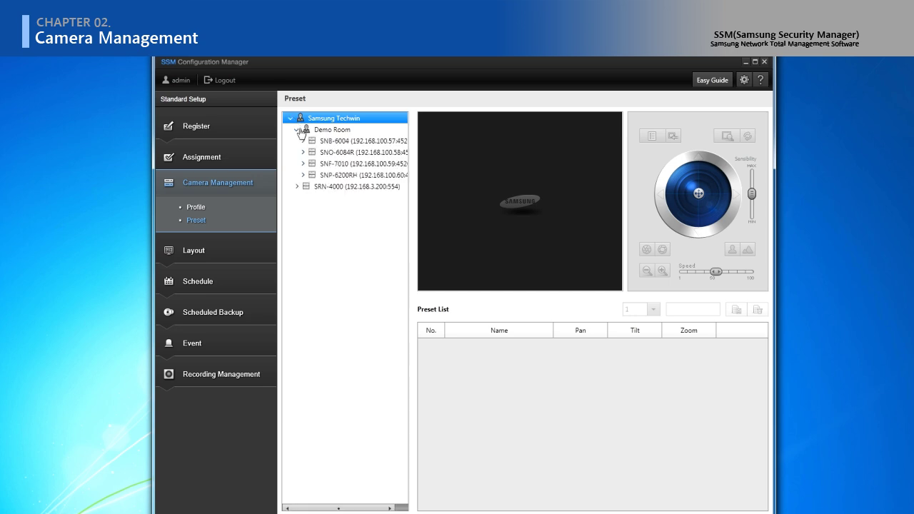
left_click(324, 176)
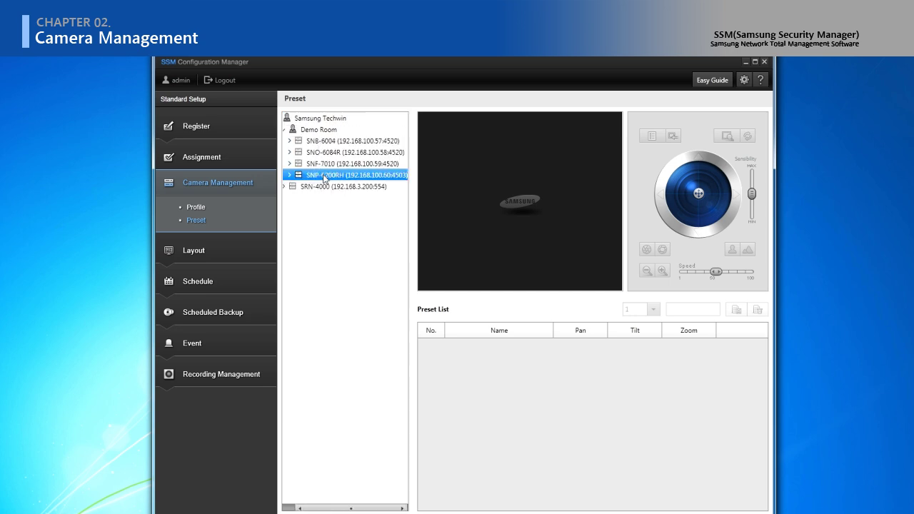
double_click(299, 177)
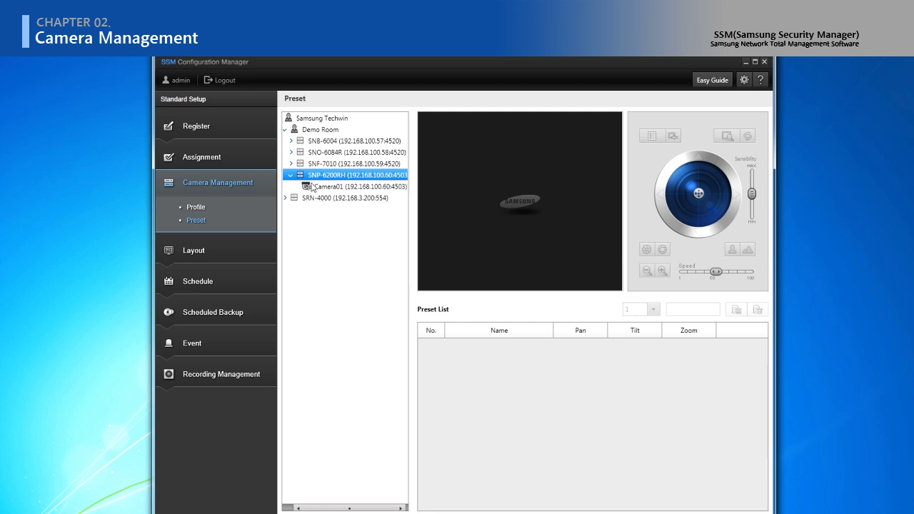
double_click(311, 186)
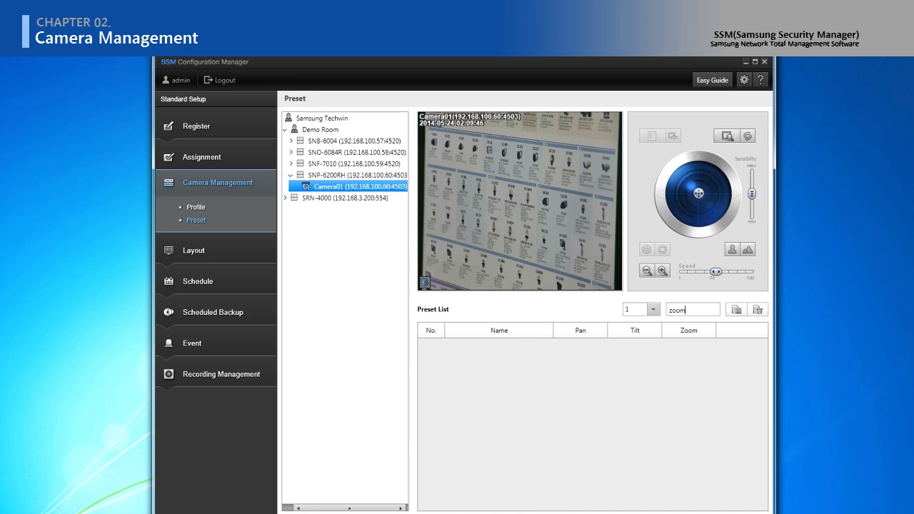
left_click(736, 310)
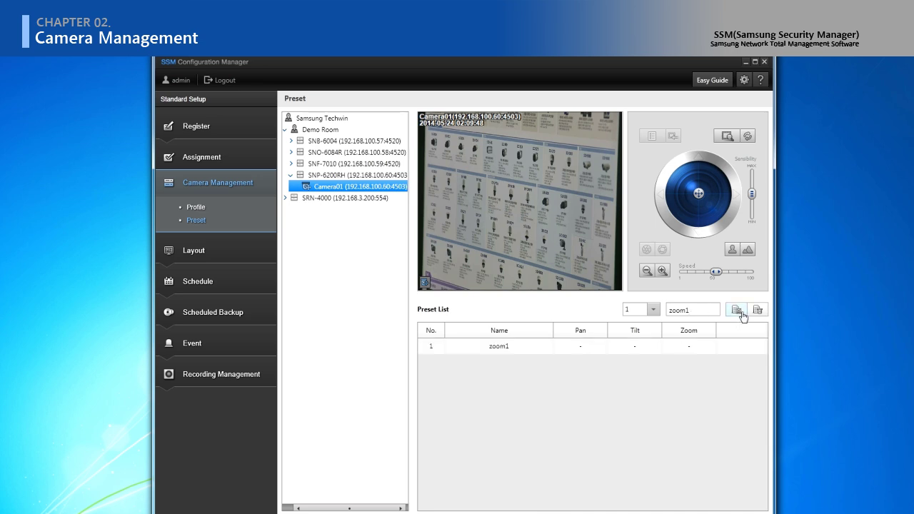
- Zoom the camera in and save the view as preset 2 named zoom2, and recall both presets to check them
left_click(662, 272)
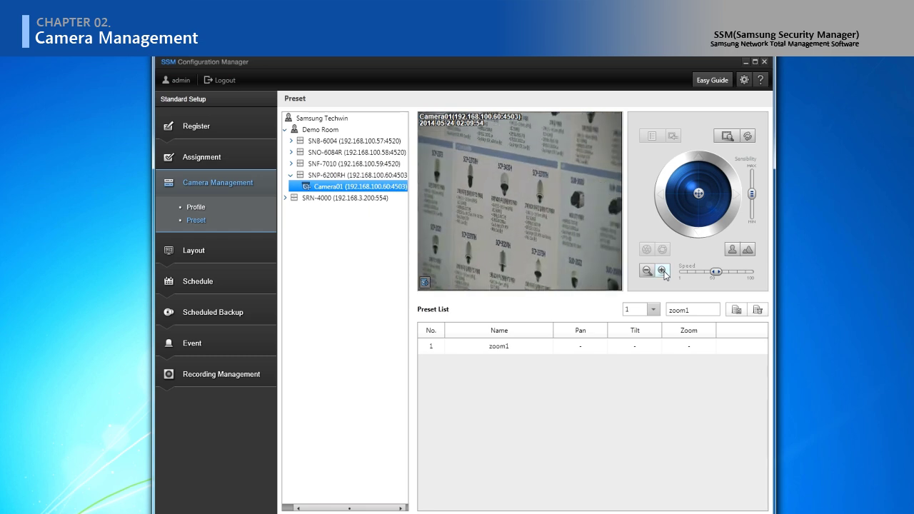
left_click(654, 310)
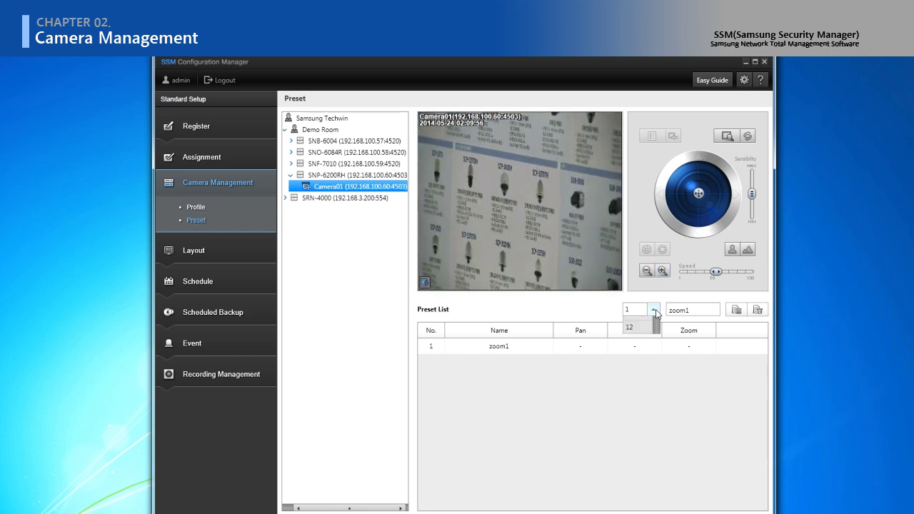
left_click(644, 334)
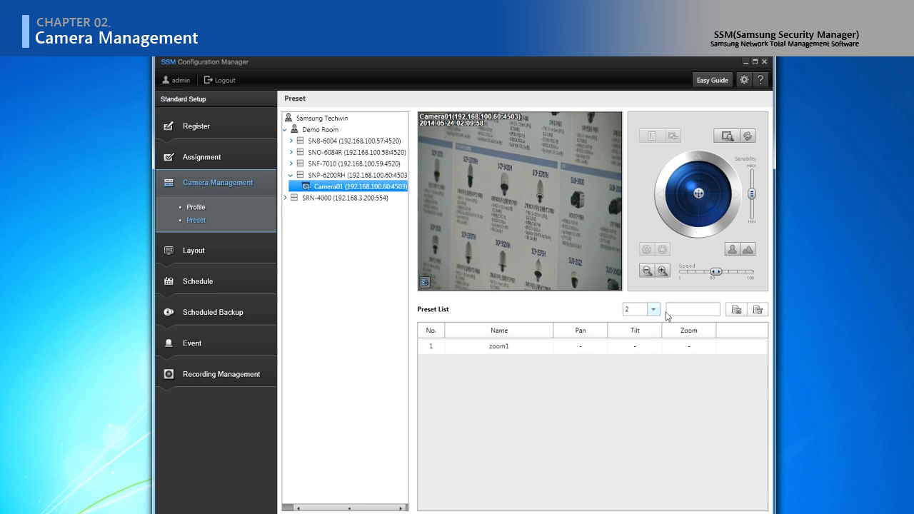
left_click(684, 314)
left_click(736, 310)
left_click(509, 346)
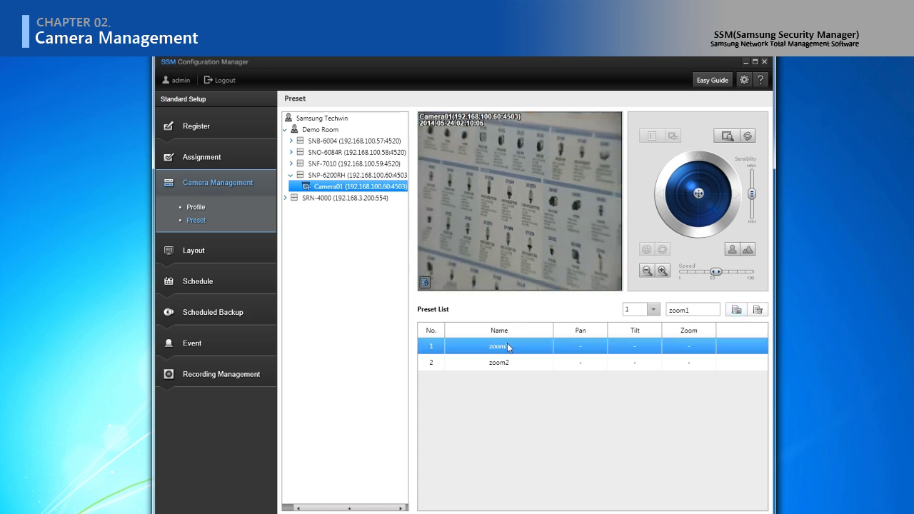
left_click(504, 362)
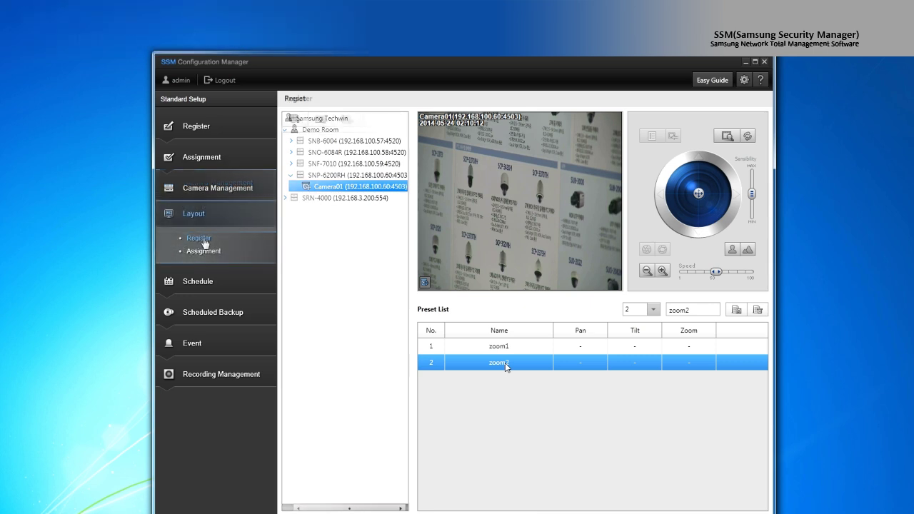
- Register a new layout named Demo Room with a 2 x 2 tile split
left_click(205, 243)
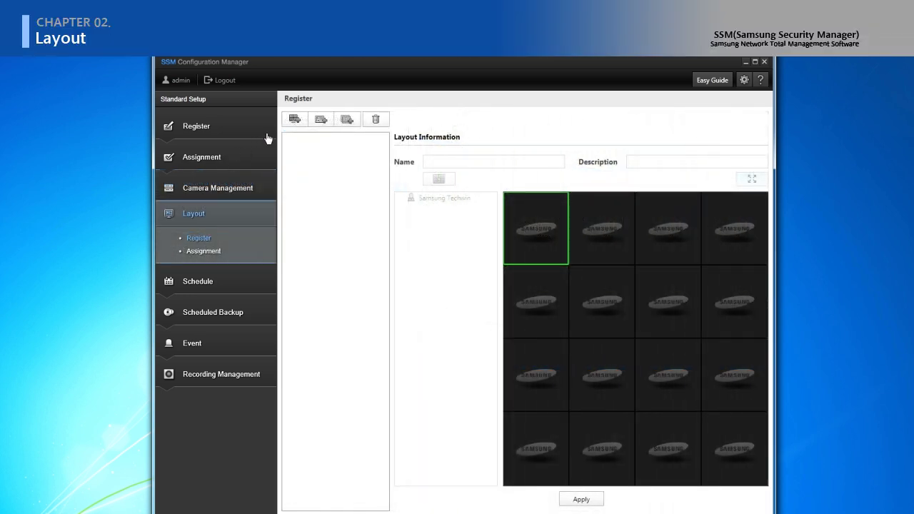
left_click(294, 118)
left_click(319, 139)
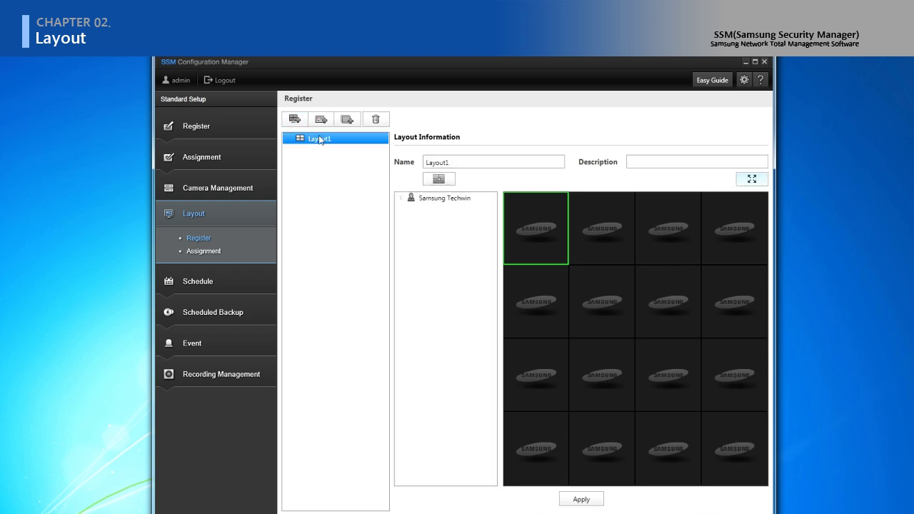
double_click(421, 162)
type("Demo Room")
left_click(440, 179)
left_click(508, 197)
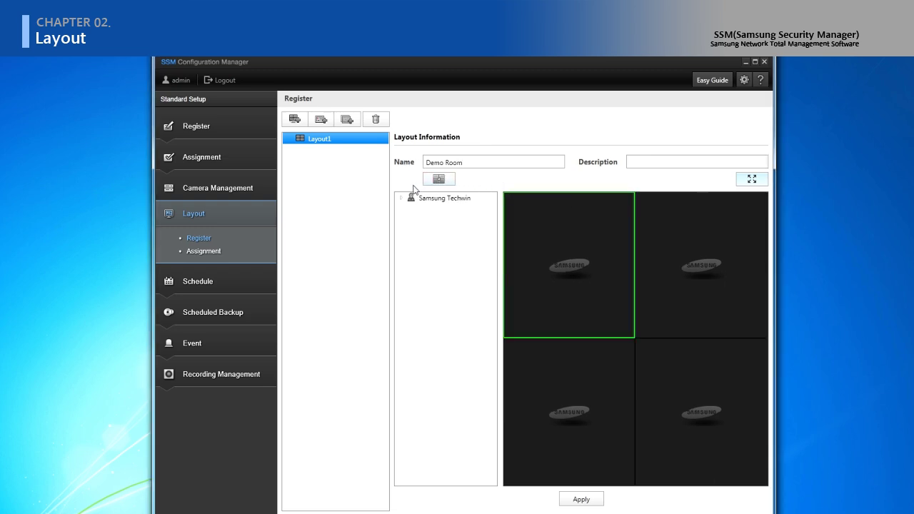
- Fill the four layout tiles with the SNB-6004, SNO-6084R, SNF-7010 and SNP-6200RH cameras and apply the layout
left_click(401, 200)
left_click(412, 209)
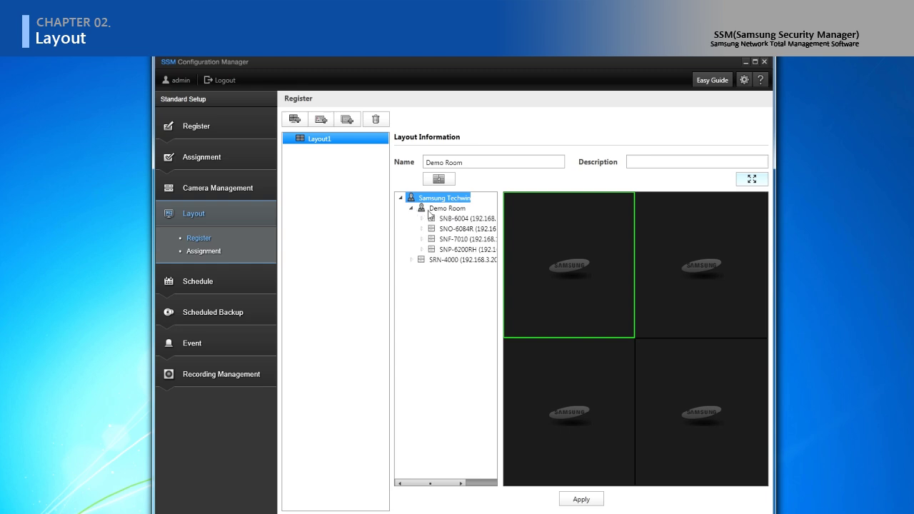
left_click(448, 220)
double_click(447, 220)
double_click(449, 229)
double_click(448, 239)
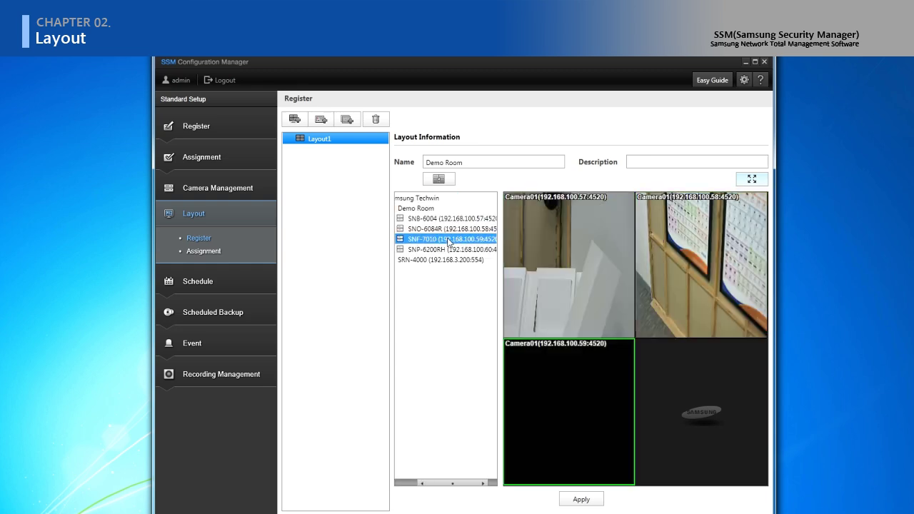
double_click(449, 249)
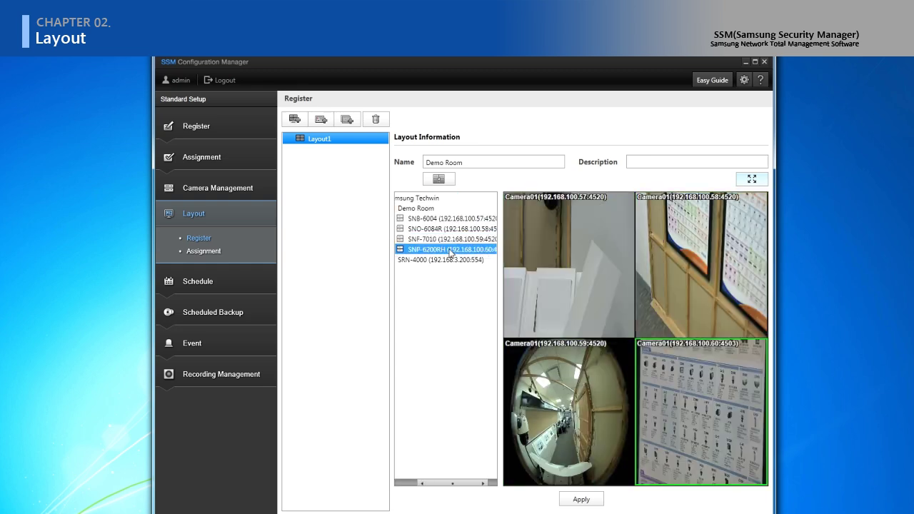
left_click(581, 499)
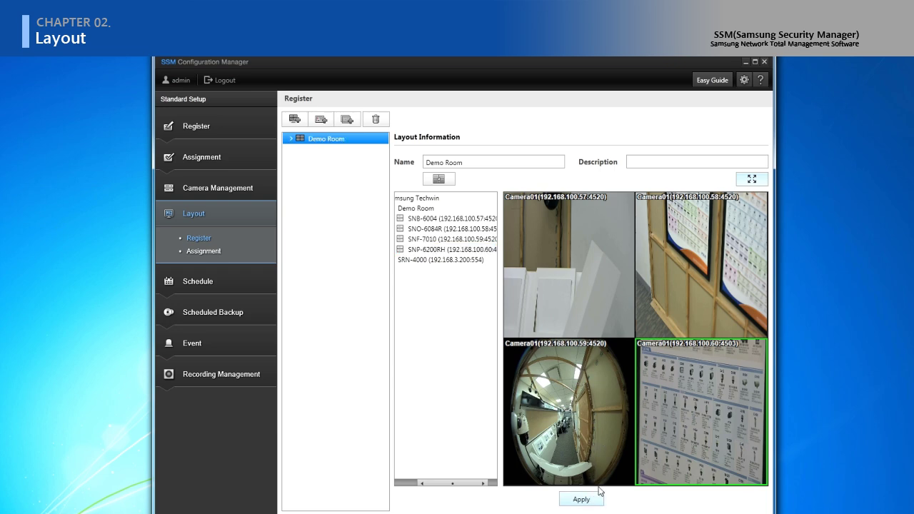
- Register a new map layout named Map Layout and load the Floor 12 Plan image as its map
left_click(321, 120)
left_click(317, 151)
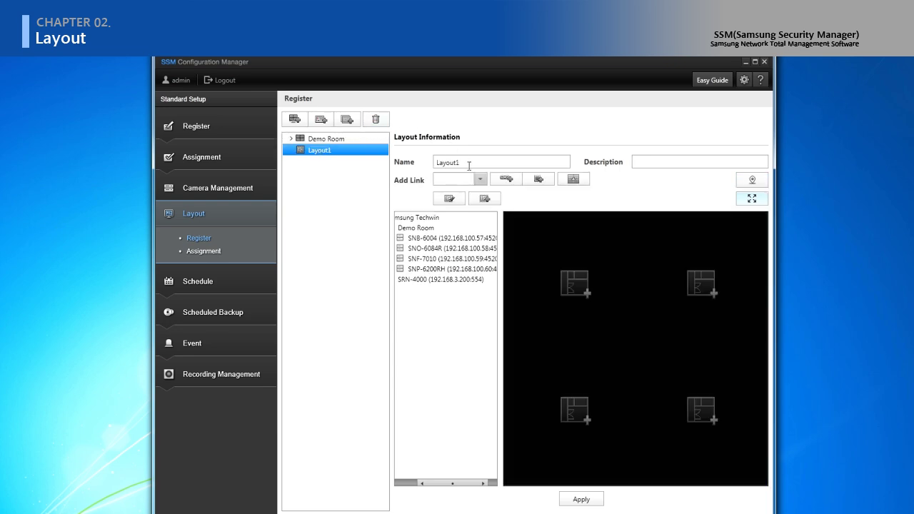
left_click_drag(469, 165, 416, 165)
type("Map")
left_click(534, 178)
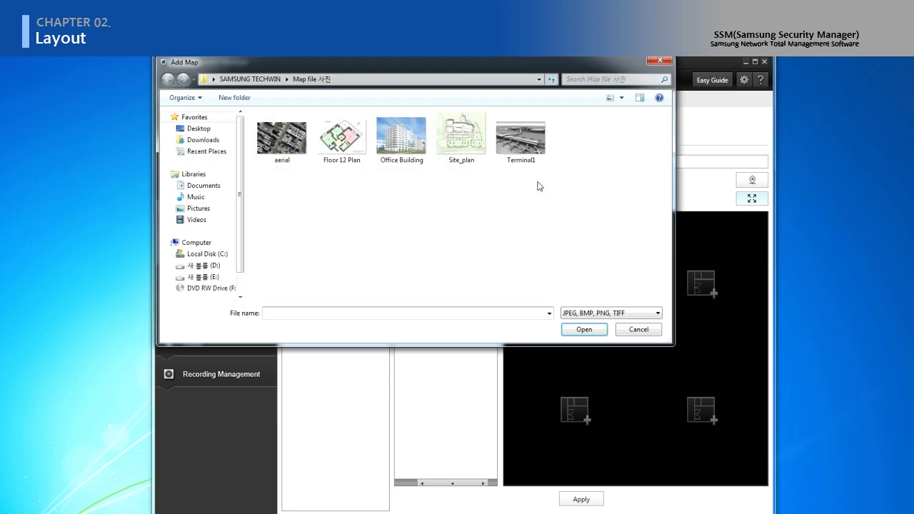
left_click(350, 136)
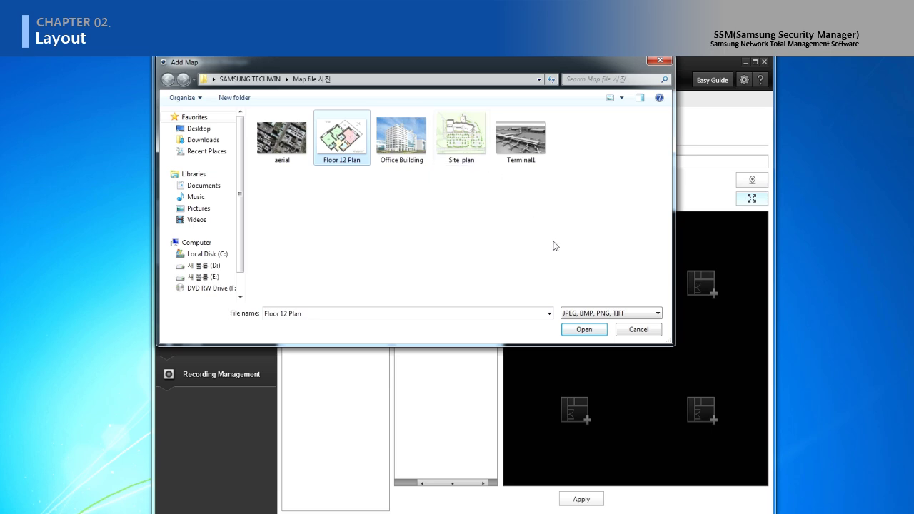
left_click(585, 329)
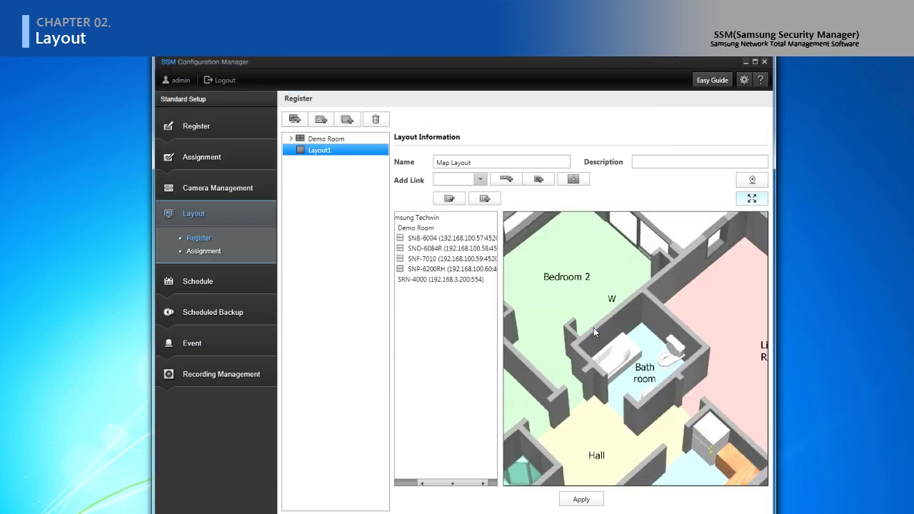
- Place Camera01 of the SNB-6004 in Bedroom 2 on the map, aim its direction downward and apply the layout
double_click(450, 238)
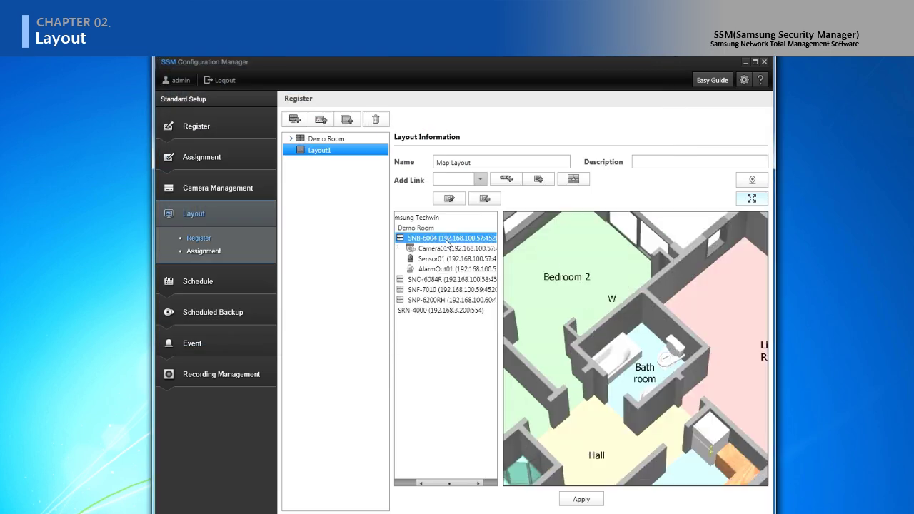
left_click(446, 247)
left_click_drag(447, 250, 541, 264)
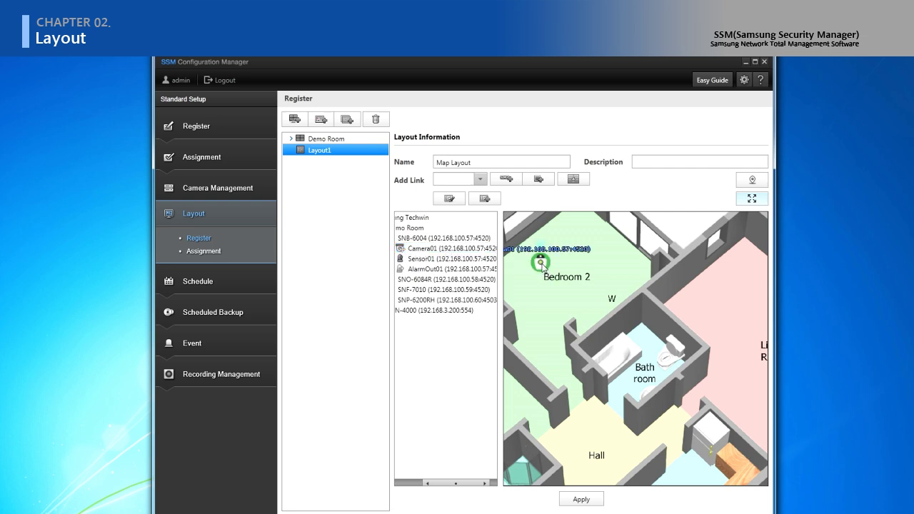
mouse_move(542, 266)
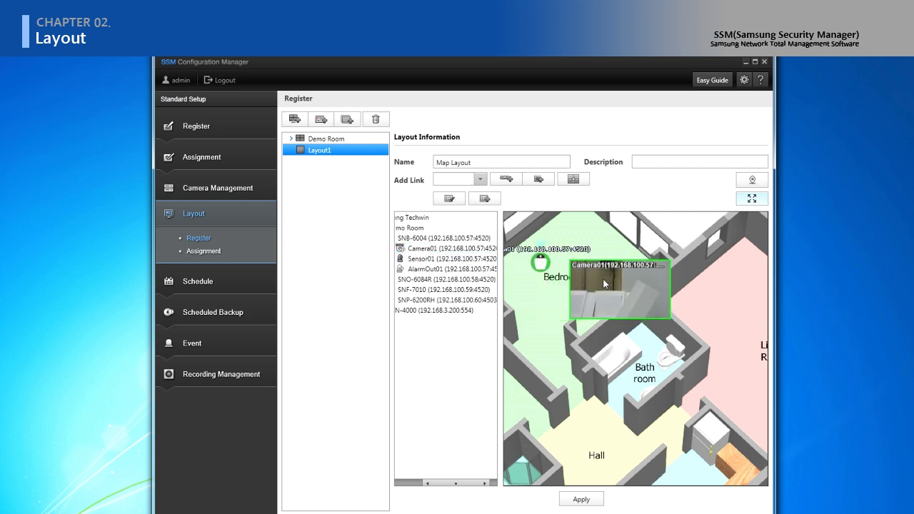
left_click_drag(543, 266, 539, 281)
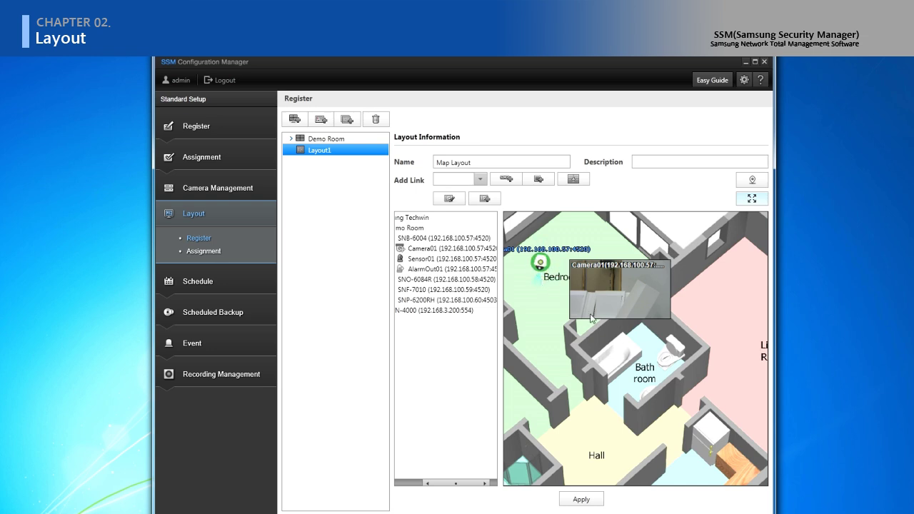
left_click(592, 499)
- Assign the Demo Room and Map Layout layouts to the Administrator Group
left_click(215, 254)
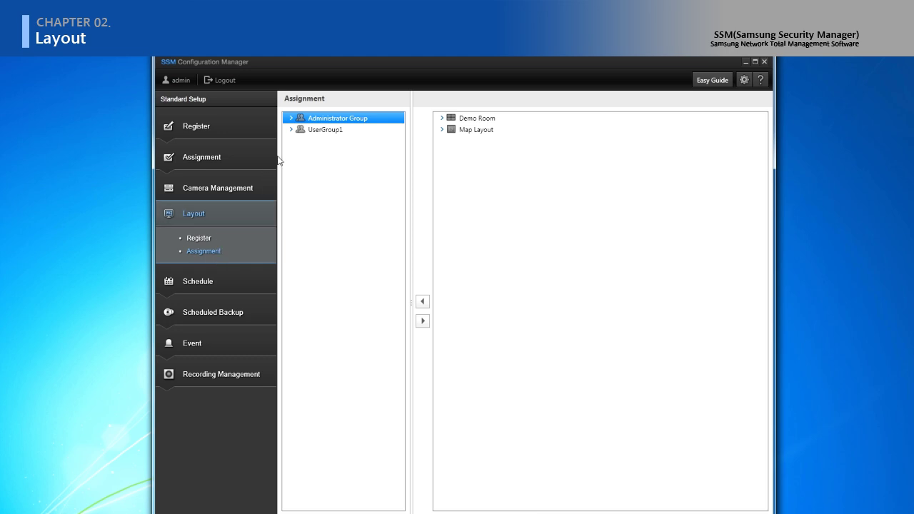
left_click(463, 118)
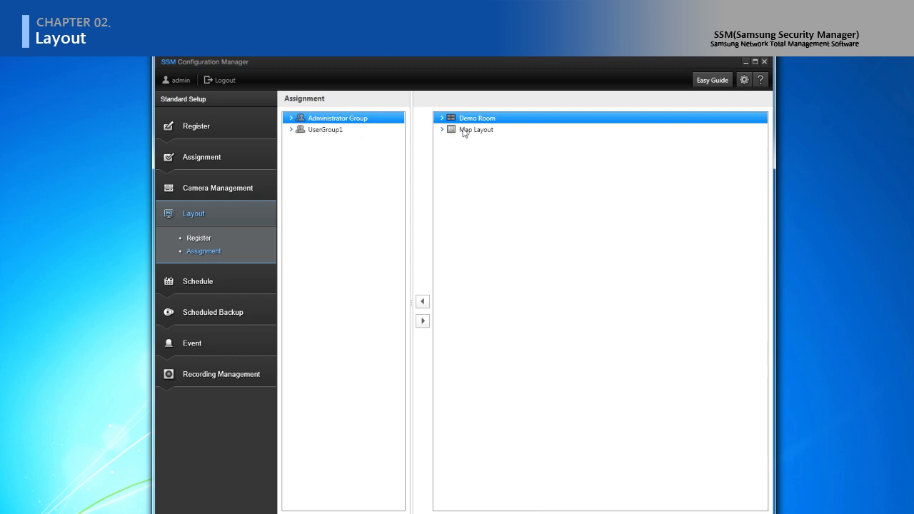
left_click(451, 130, "shift")
left_click(421, 305)
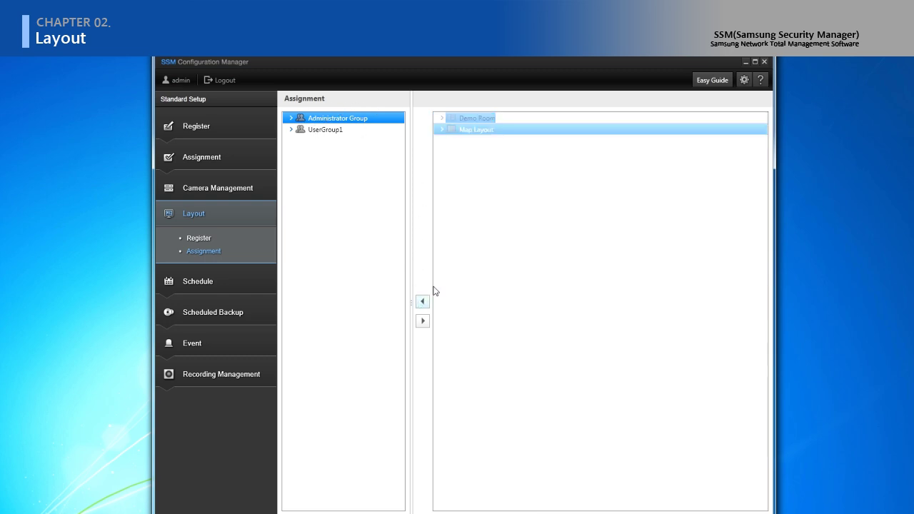
left_click(342, 132)
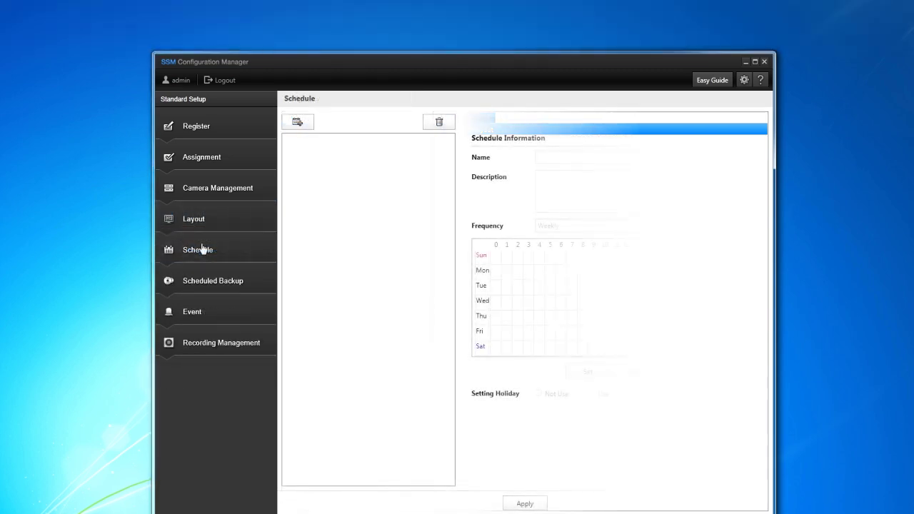
- Register a new schedule named Mon2Fri and set its frequency to Weekly
left_click(202, 249)
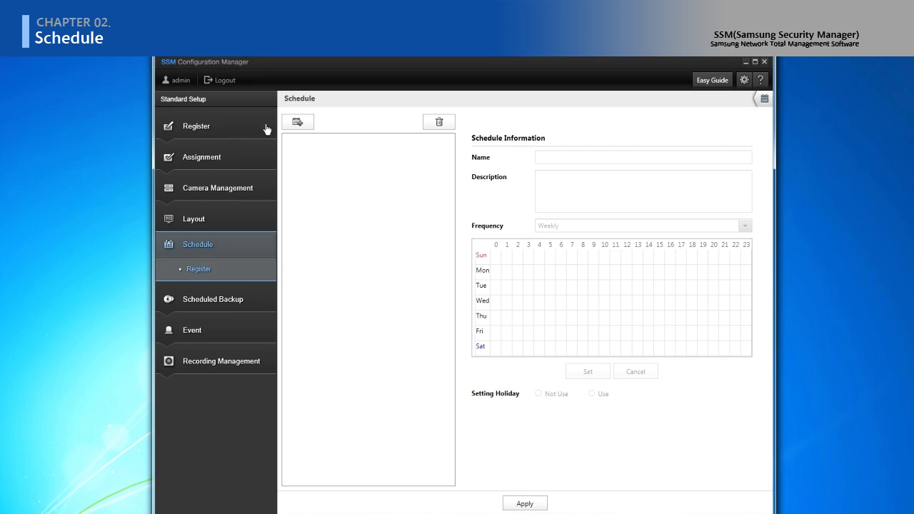
left_click(297, 123)
left_click(323, 139)
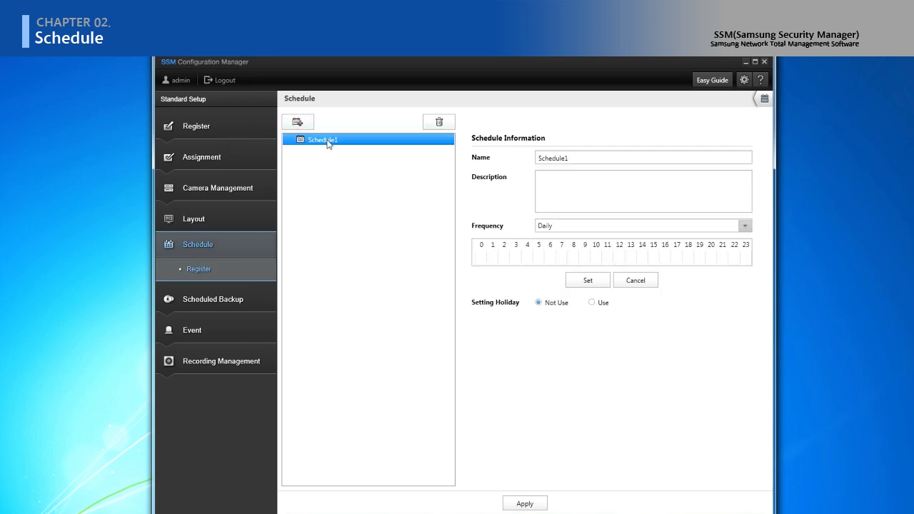
left_click_drag(586, 163, 518, 164)
type("Mon2Fri")
left_click(744, 226)
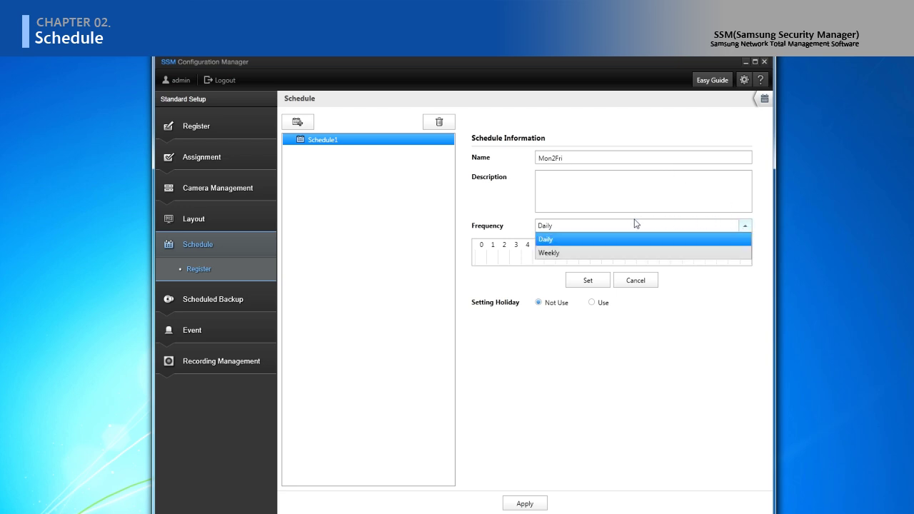
left_click(594, 253)
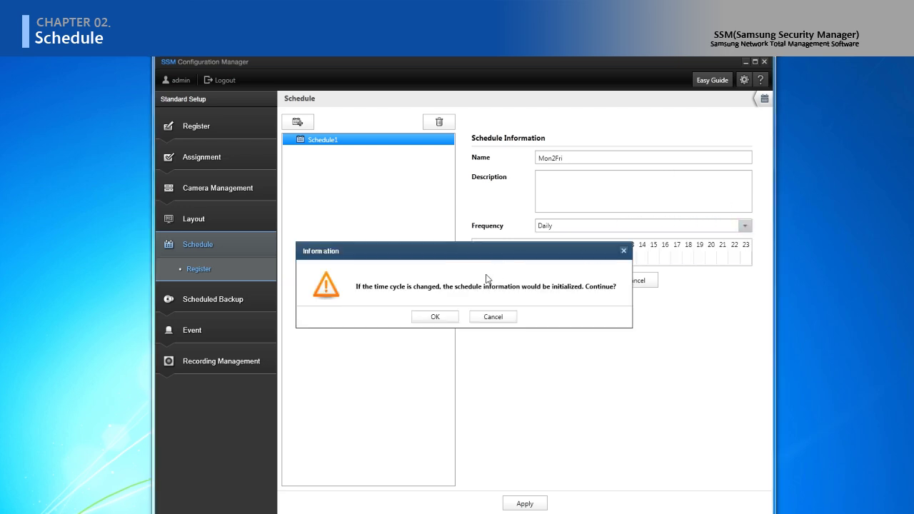
left_click(437, 317)
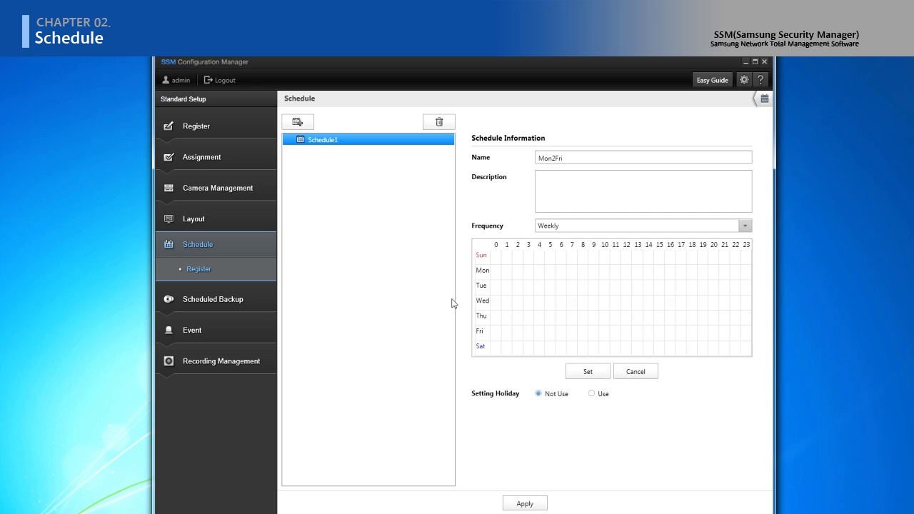
- Set all hours from Monday to Friday as active in the weekly schedule and apply it
left_click_drag(495, 276, 746, 333)
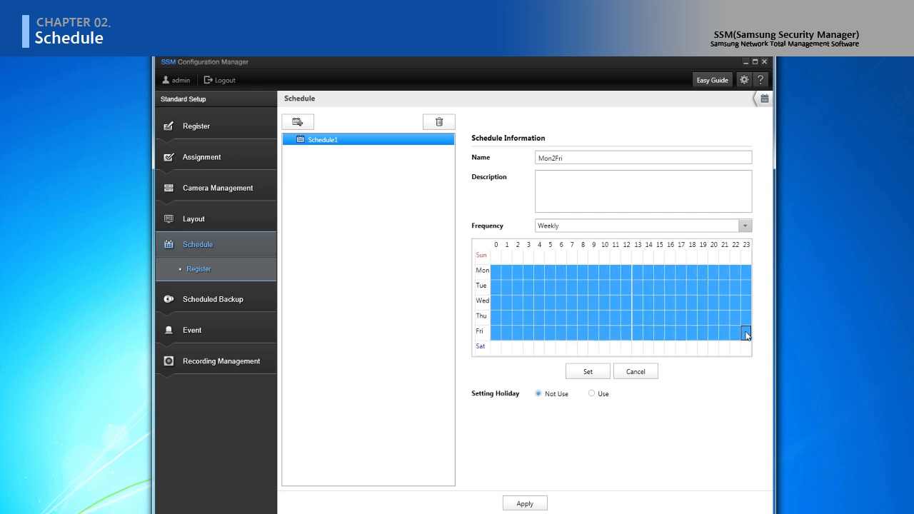
left_click(586, 371)
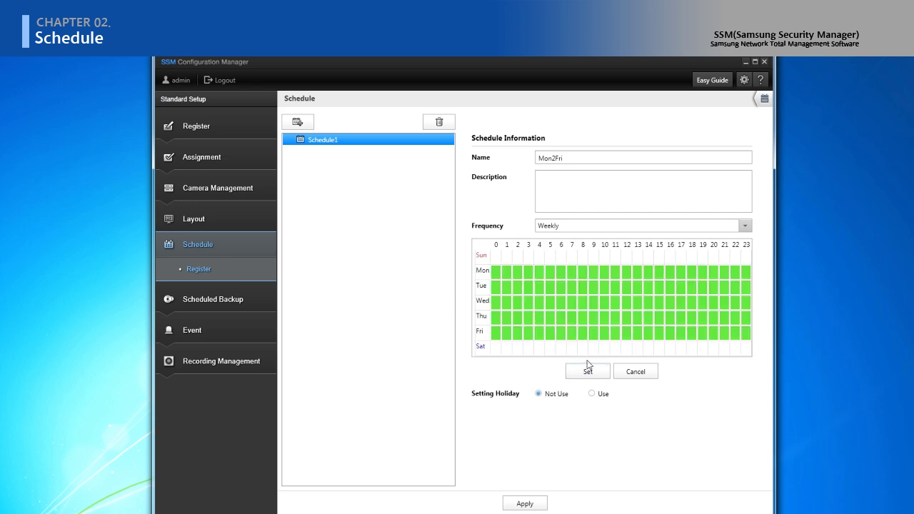
left_click(526, 507)
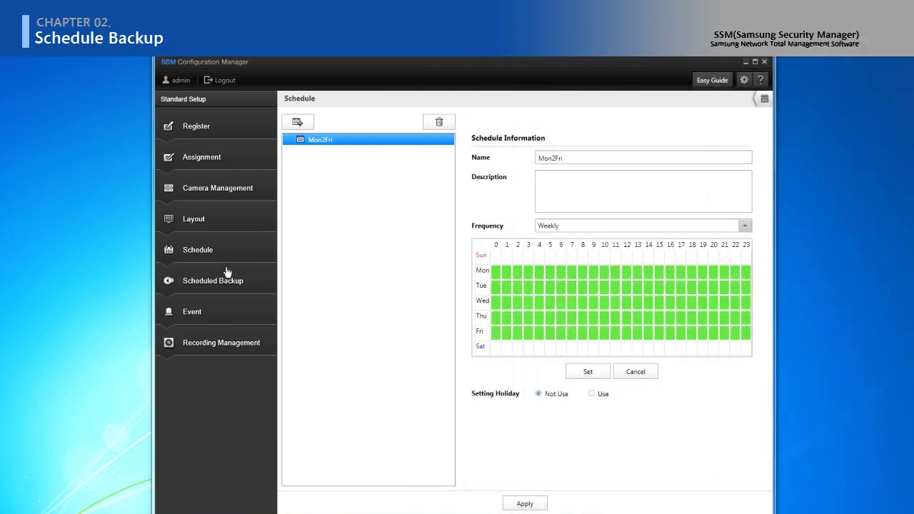
- Register a new scheduled backup that uses the Mon2Fri schedule with Monday as its start day, and apply it
left_click(226, 279)
left_click(201, 302)
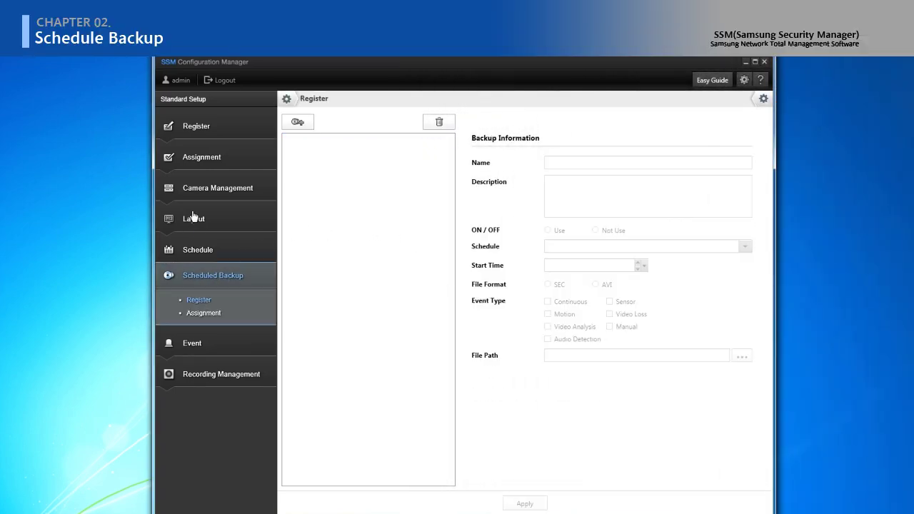
left_click(294, 122)
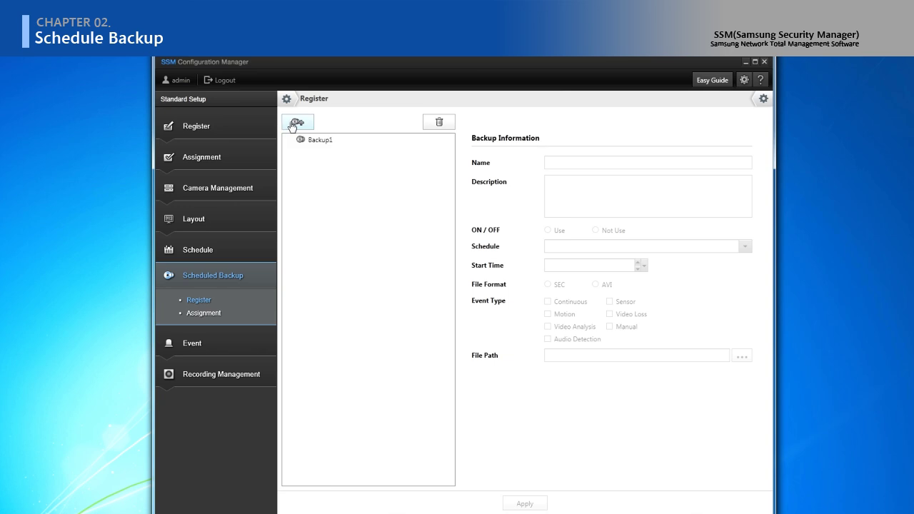
left_click(349, 141)
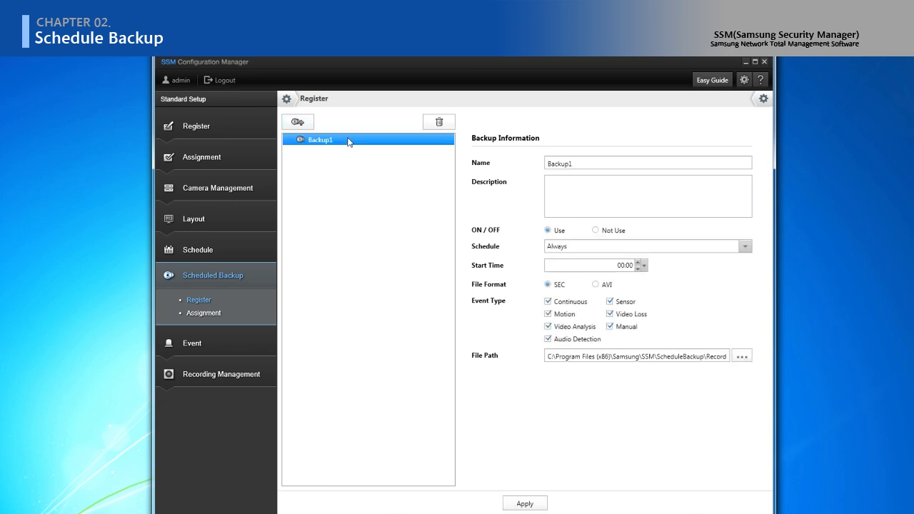
left_click(630, 249)
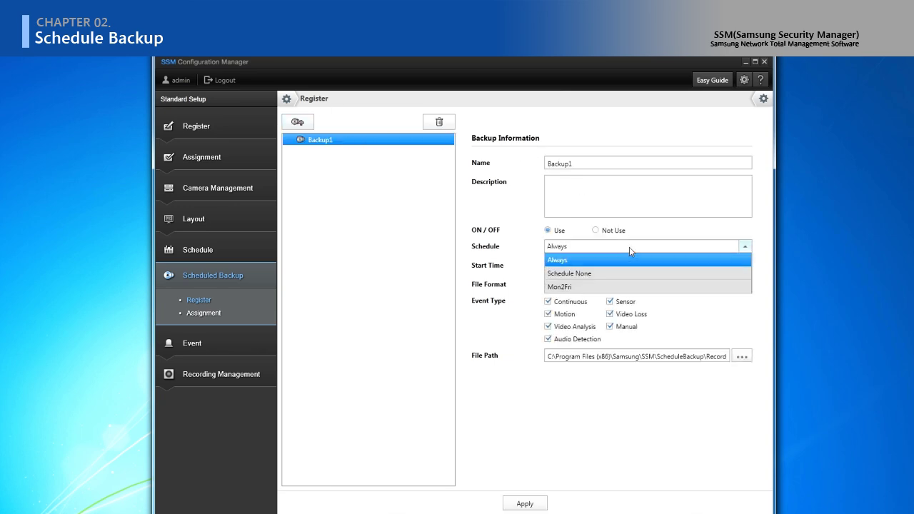
left_click(591, 284)
left_click(668, 265)
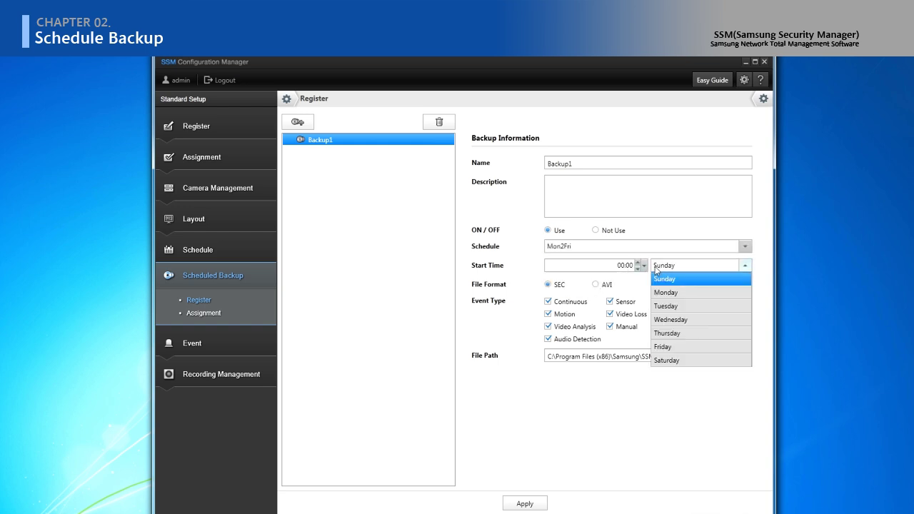
left_click(669, 293)
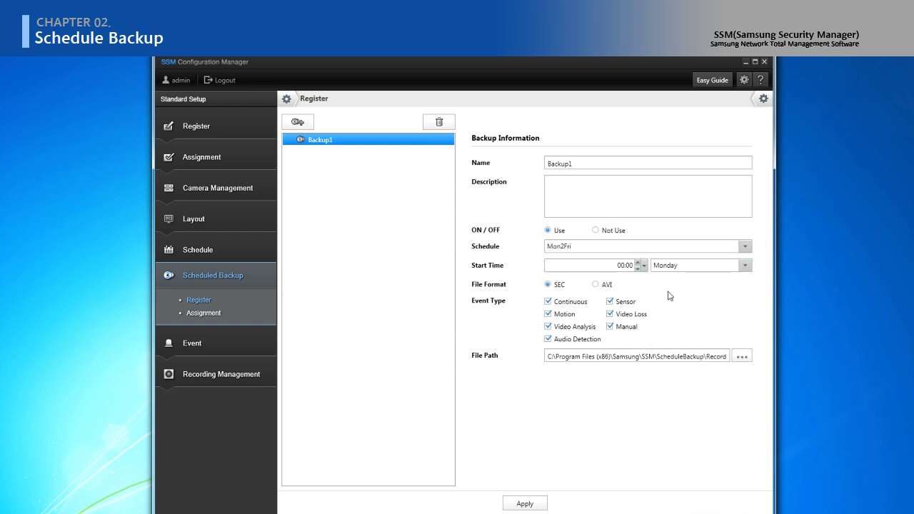
left_click(523, 504)
- Assign the SRN-4000 recorder to the backup and expand the backup's tree to check the assigned cameras
left_click(220, 314)
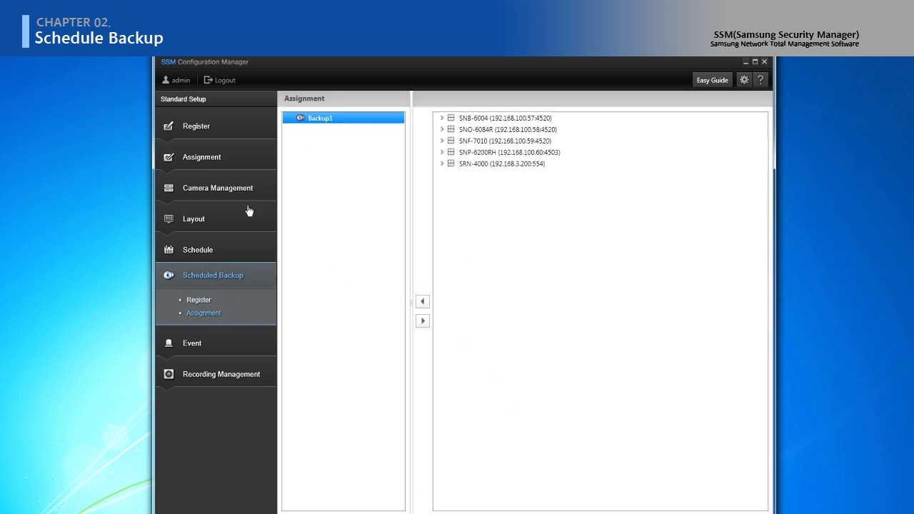
left_click(457, 164)
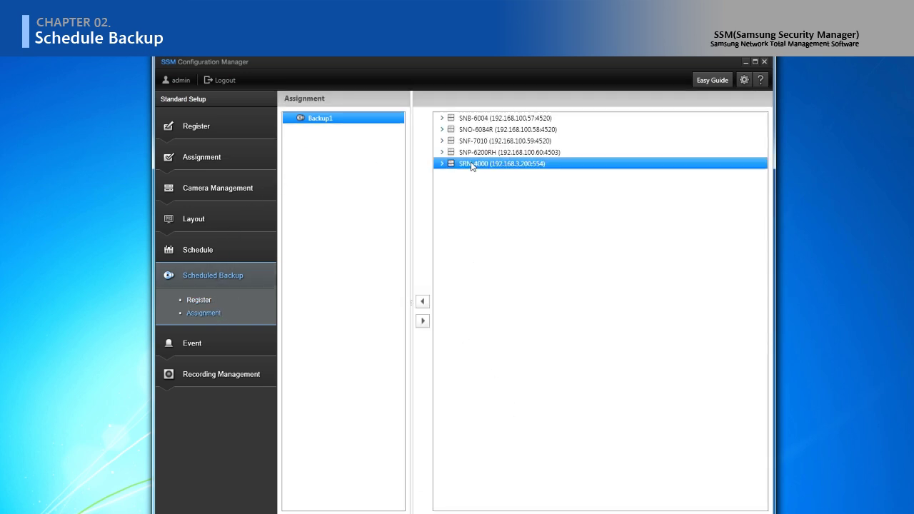
left_click(421, 303)
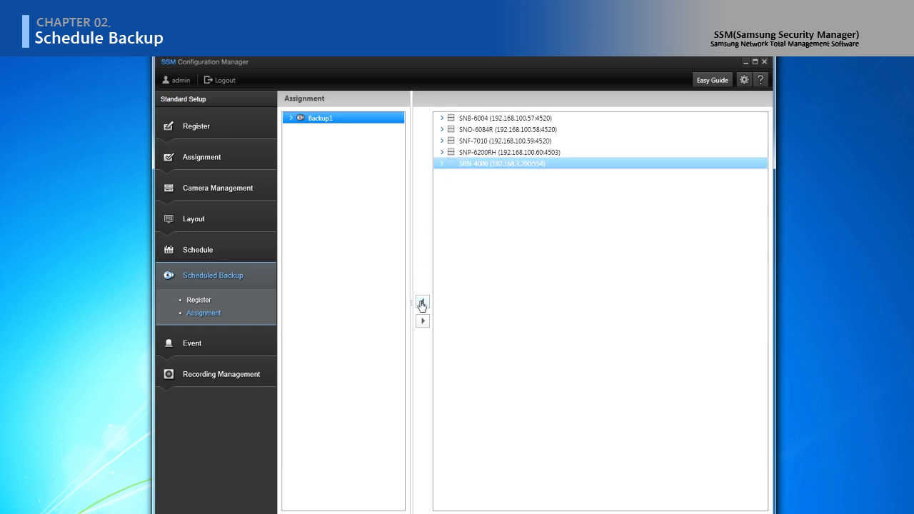
left_click(294, 120)
left_click(298, 130)
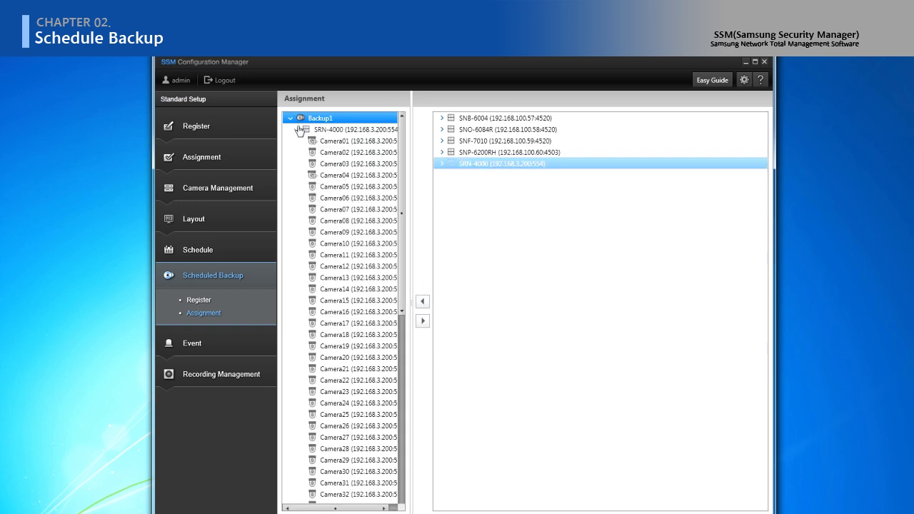
left_click(298, 130)
left_click(291, 118)
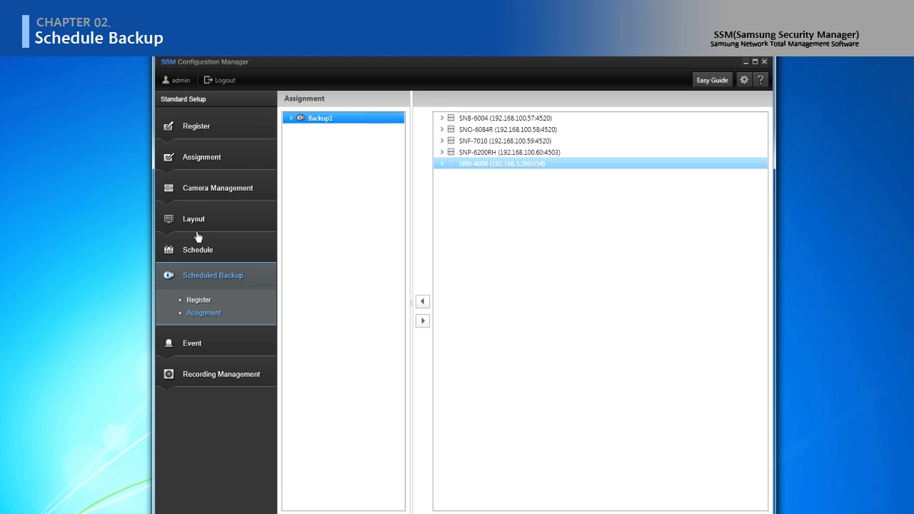
- Apply the scheduled backup options with their existing settings and open the backup status list
left_click(193, 303)
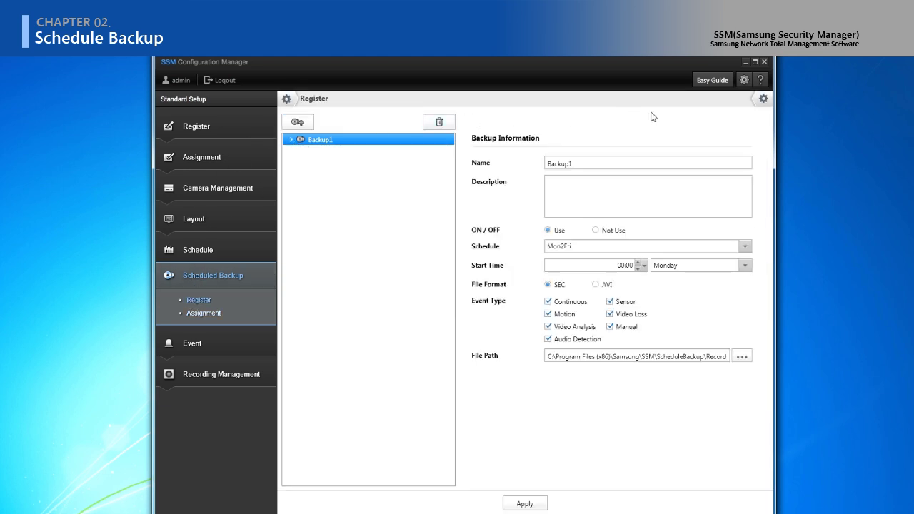
left_click(760, 100)
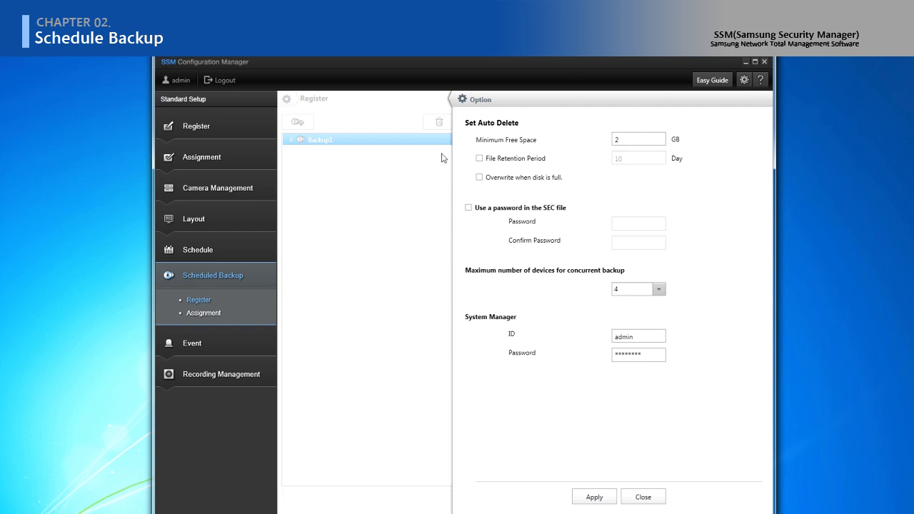
left_click(593, 497)
left_click(643, 497)
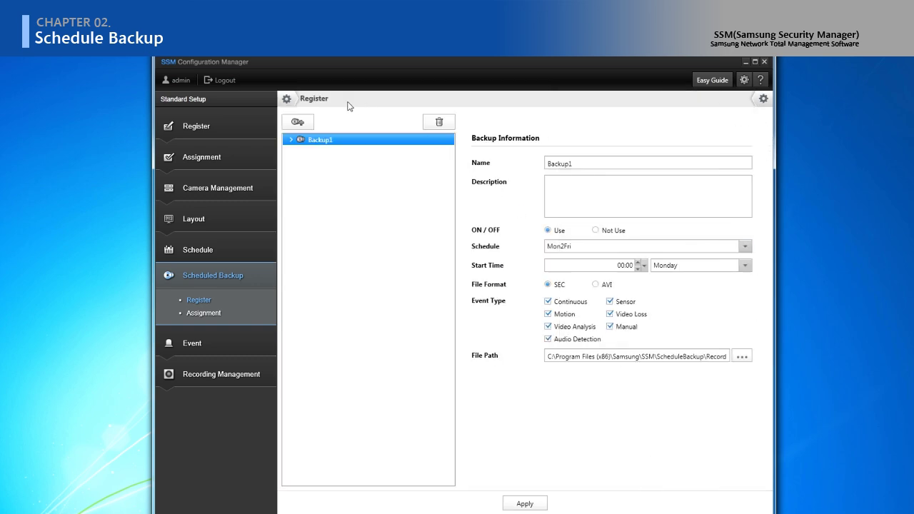
left_click(287, 100)
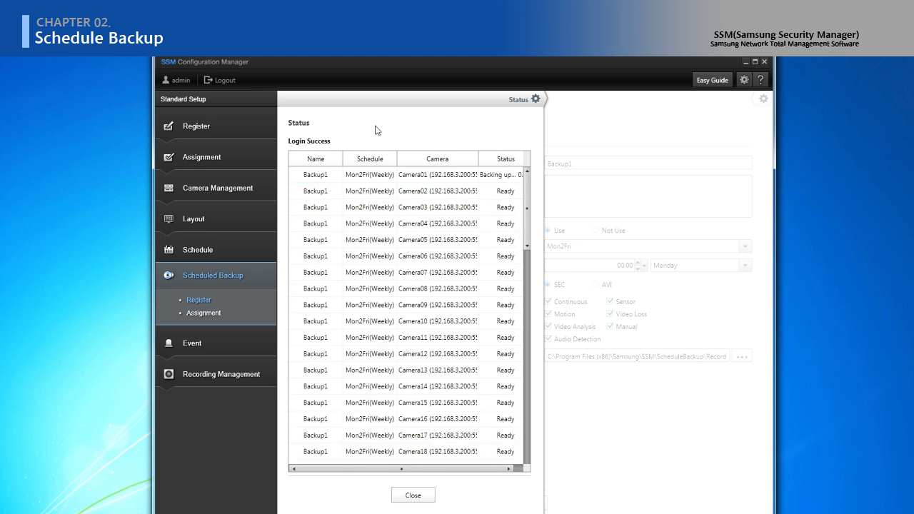
- Close the backup status list and set the event color for camera Motion Detection to dark blue, leaving the event in use
left_click(421, 498)
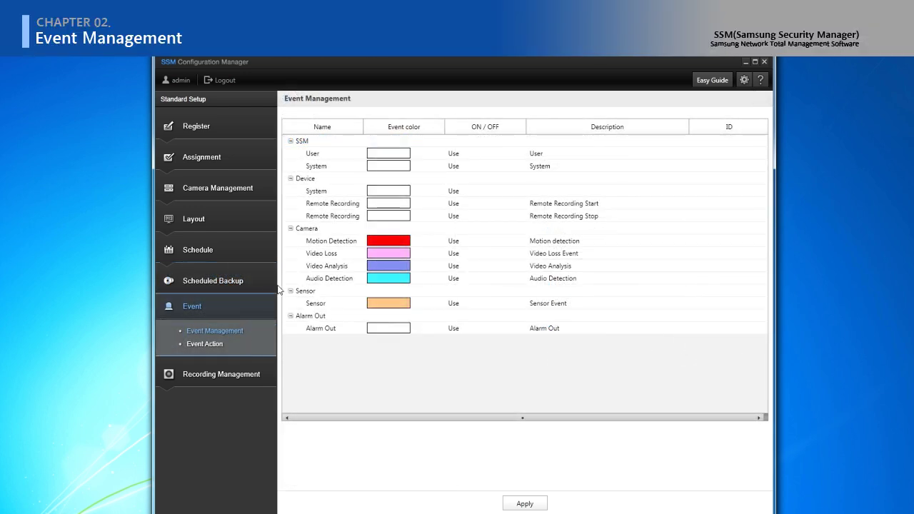
left_click(389, 242)
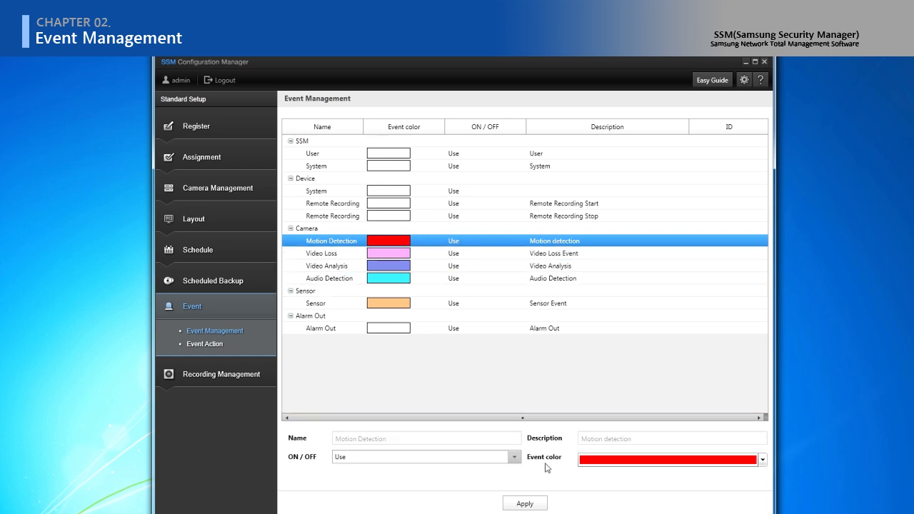
left_click(512, 458)
left_click(511, 460)
left_click(691, 463)
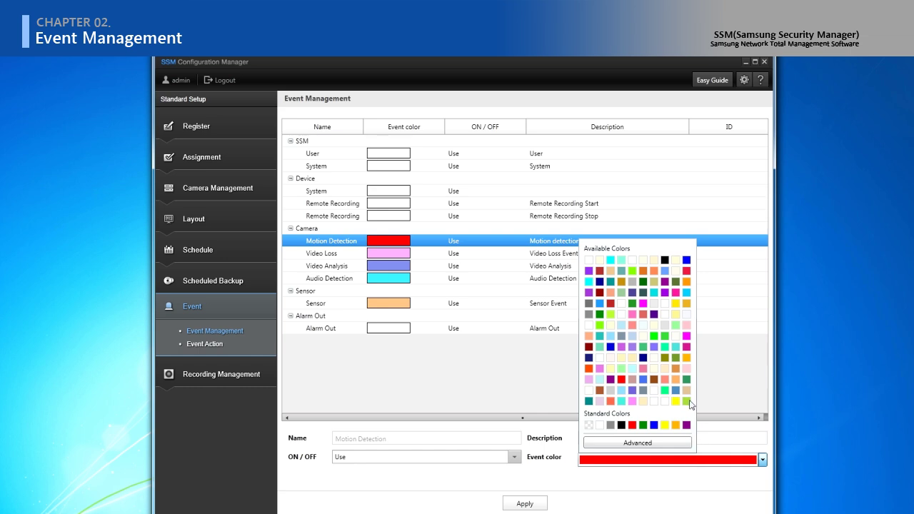
left_click(643, 357)
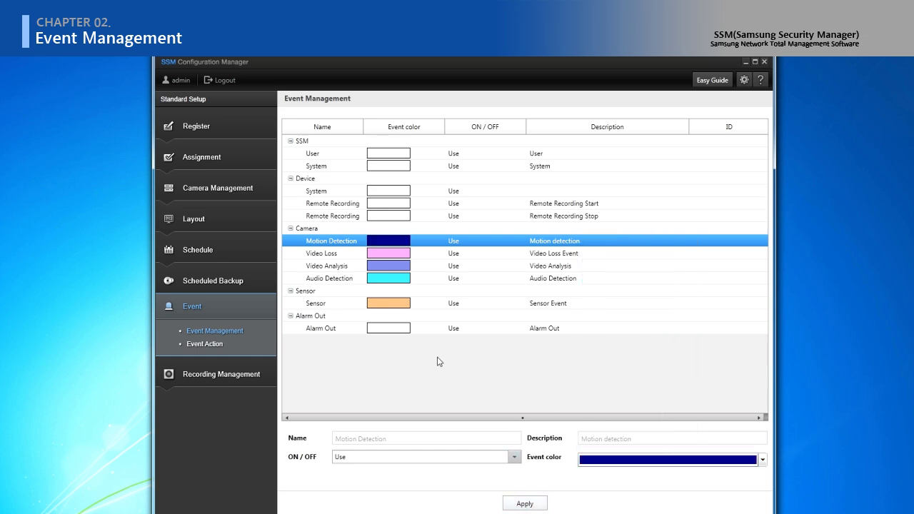
- Add a new event action and set Motion Detection on Camera01 of the SNB-6004 as its event input
left_click(212, 344)
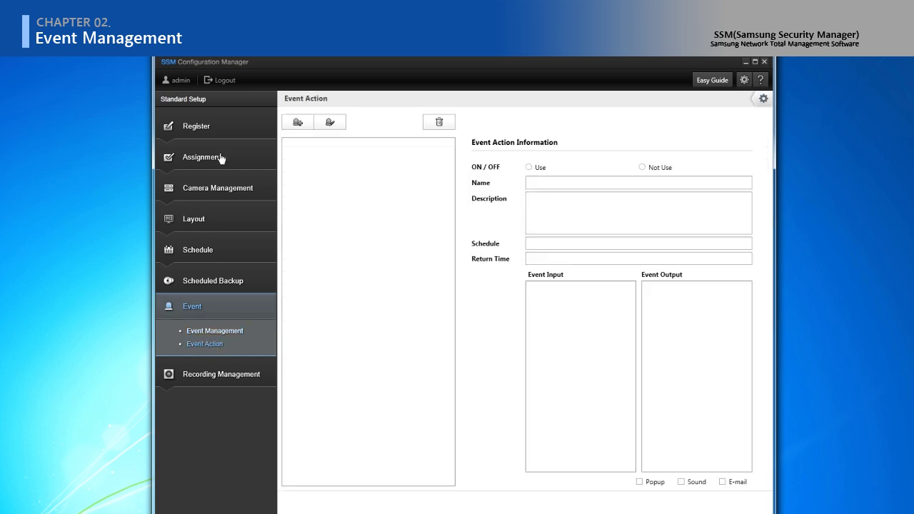
left_click(296, 124)
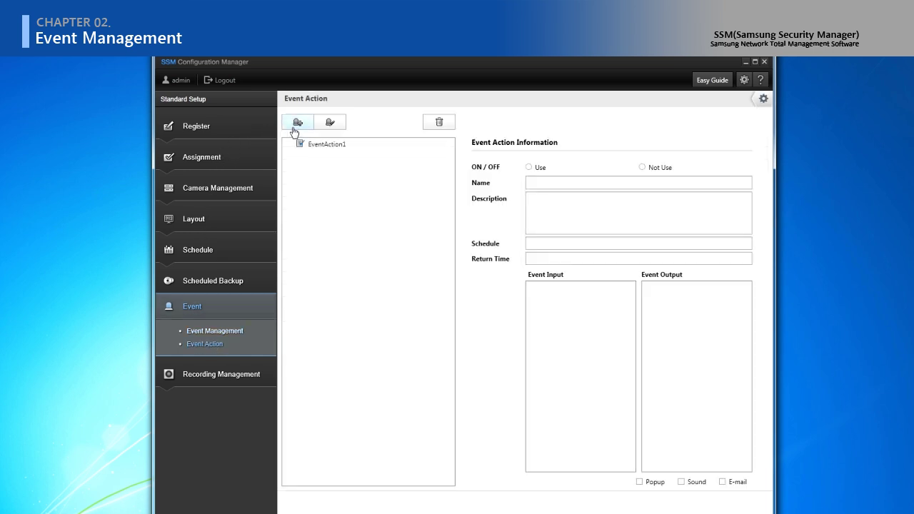
left_click(329, 146)
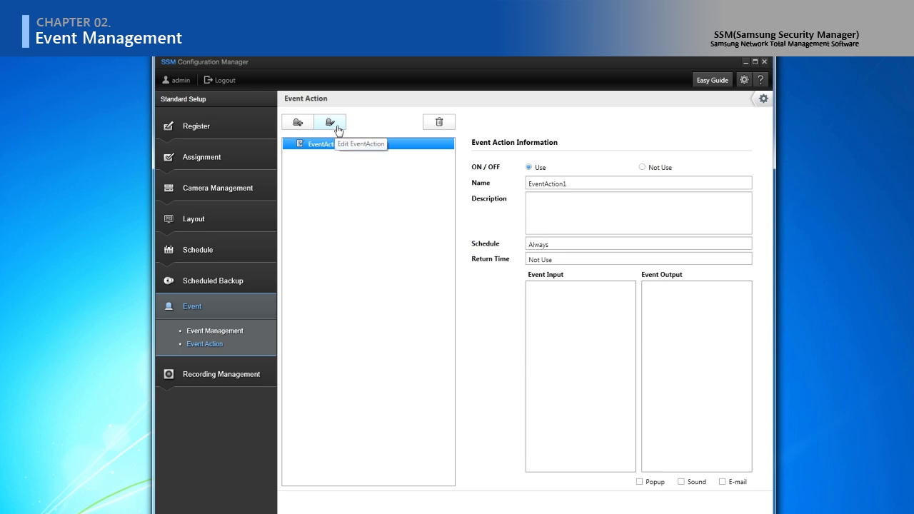
left_click(332, 124)
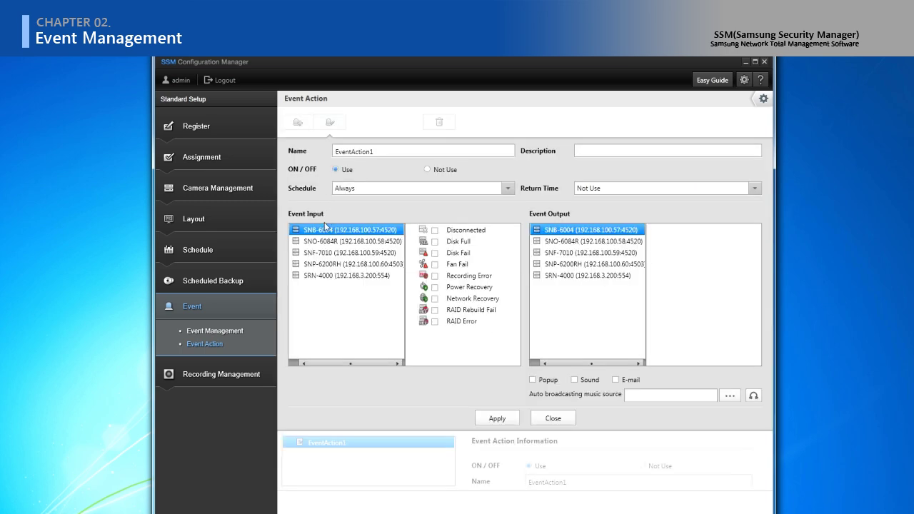
double_click(321, 230)
left_click(322, 242)
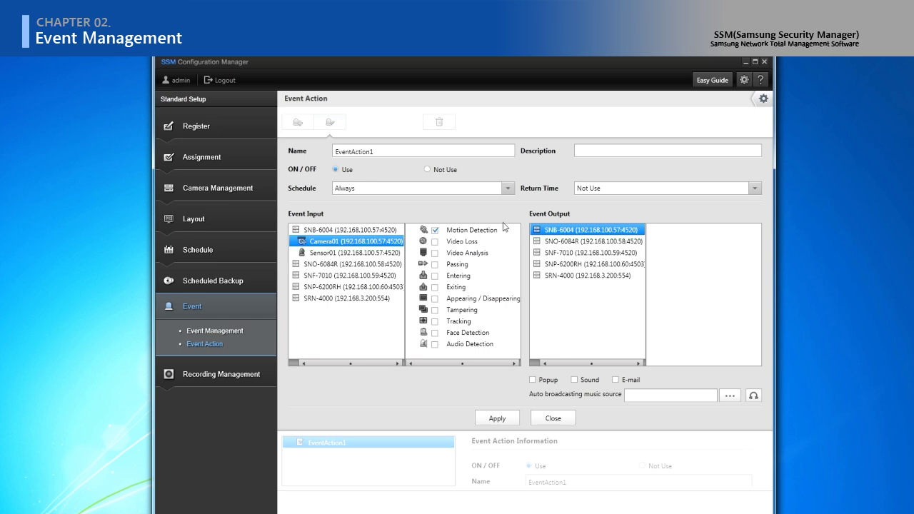
- Set Instant Viewer on Camera01 of the SNB-6004 as the event output, enable Popup, and save the event action
double_click(558, 230)
left_click(573, 243)
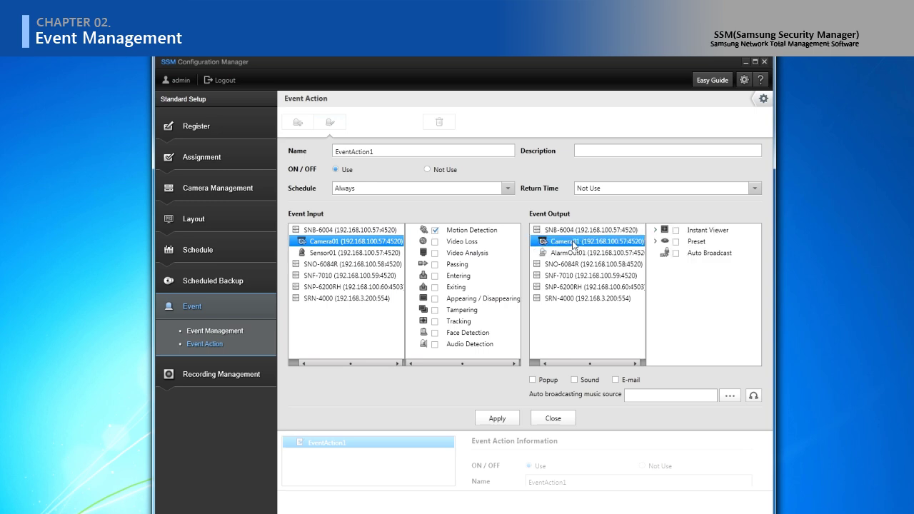
left_click(655, 231)
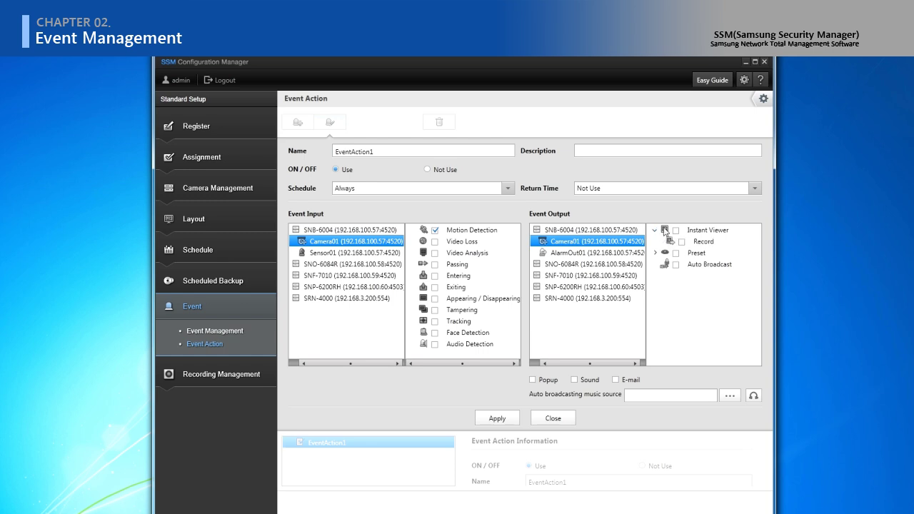
left_click(676, 230)
left_click(544, 421)
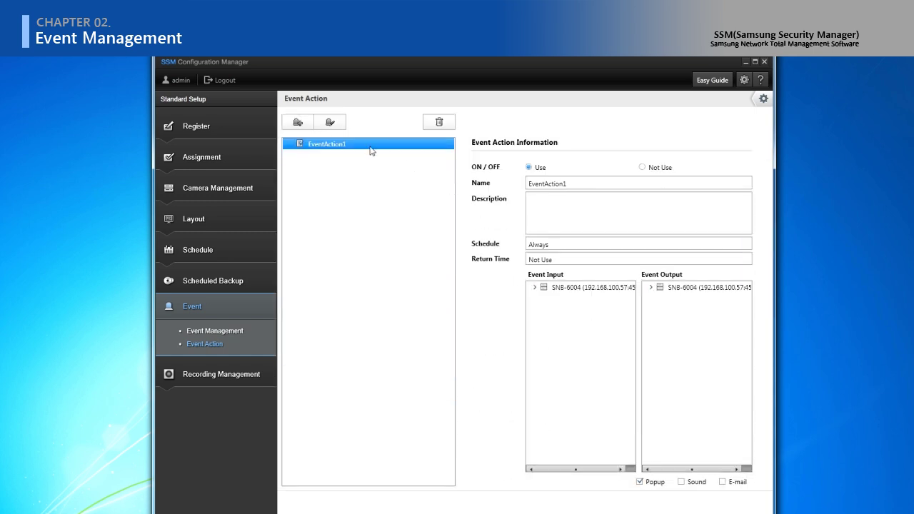